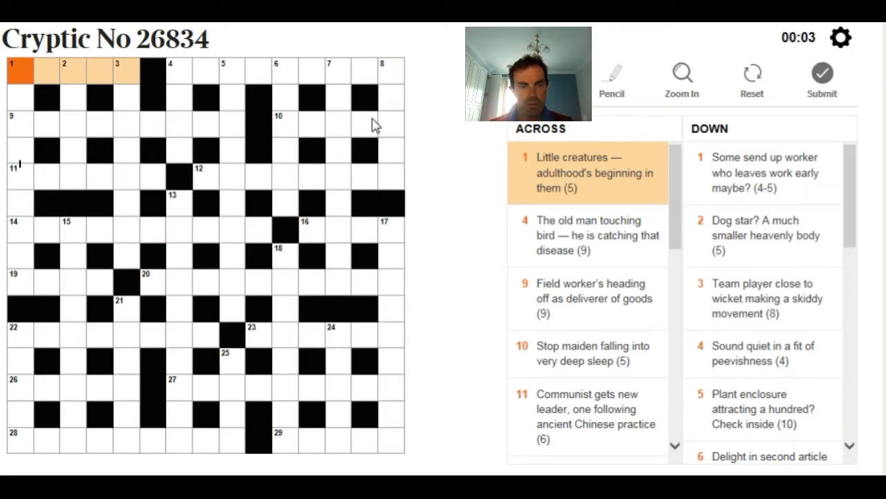
- Toggle between the 1 Across and 1 Down entries and settle on 1 Down to enter PARTTIMER
{"action": "left_click", "coordinate": [25, 74]}
{"action": "left_click", "coordinate": [25, 73]}
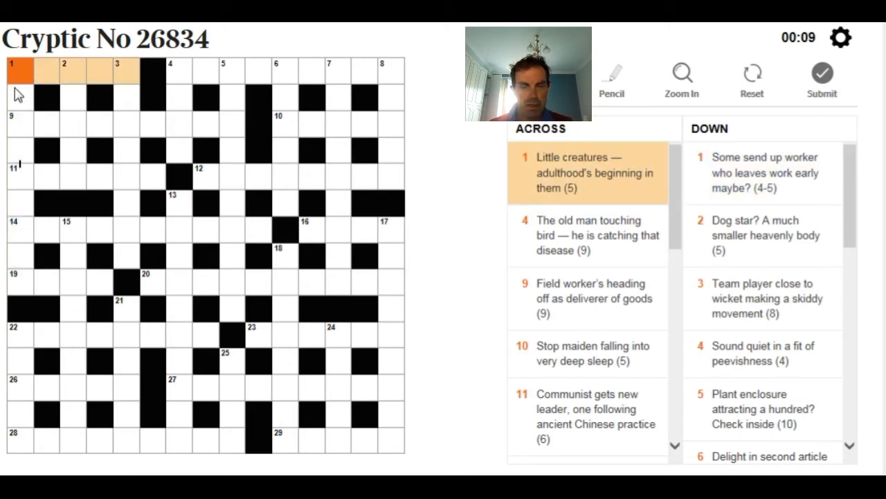
{"action": "left_click", "coordinate": [15, 99]}
{"action": "left_click", "coordinate": [22, 69]}
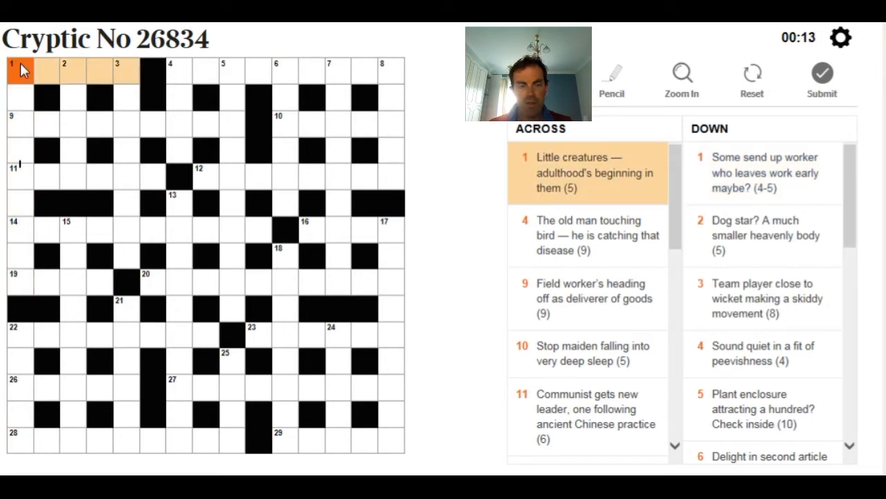
{"action": "left_click", "coordinate": [23, 69]}
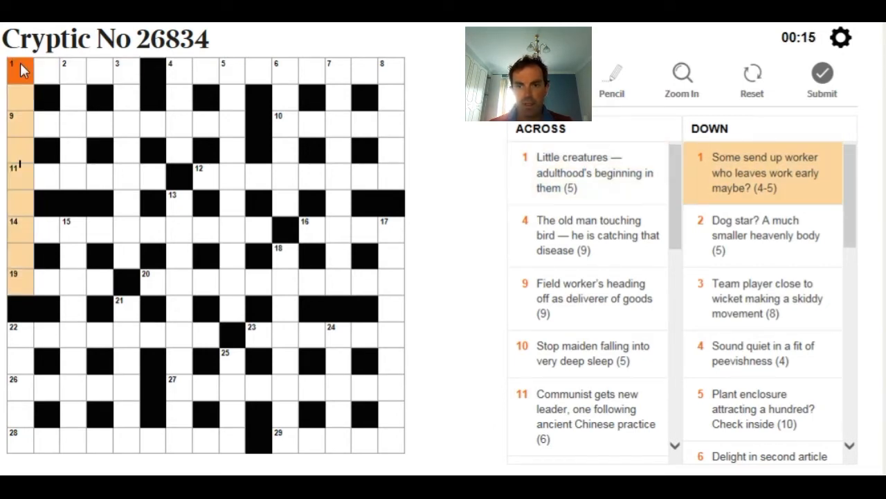
{"action": "type", "text": "PA"}
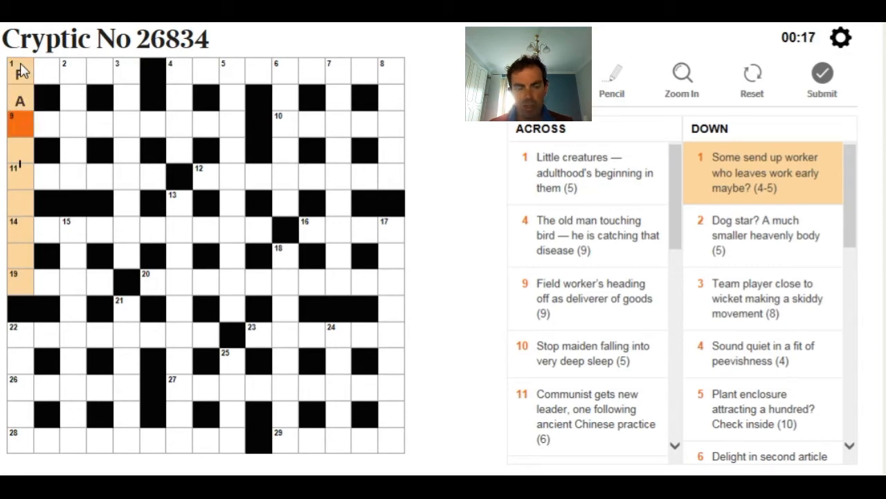
{"action": "type", "text": "RTTI"}
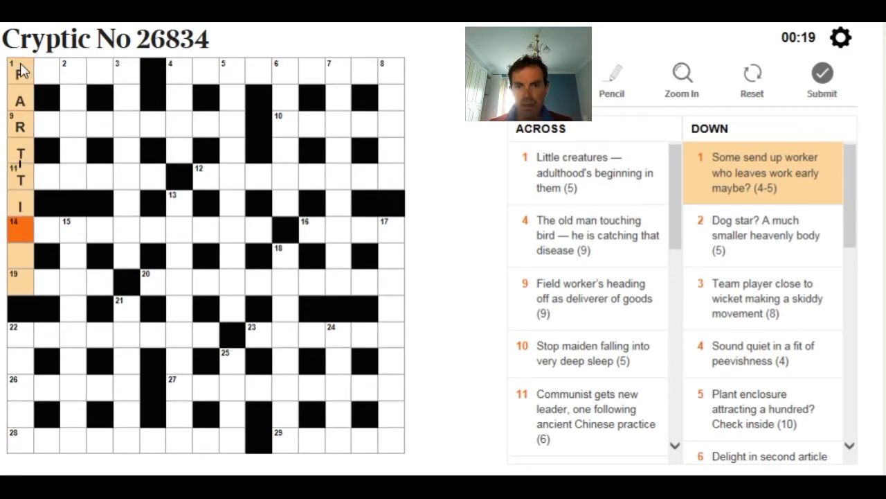
{"action": "type", "text": "MER"}
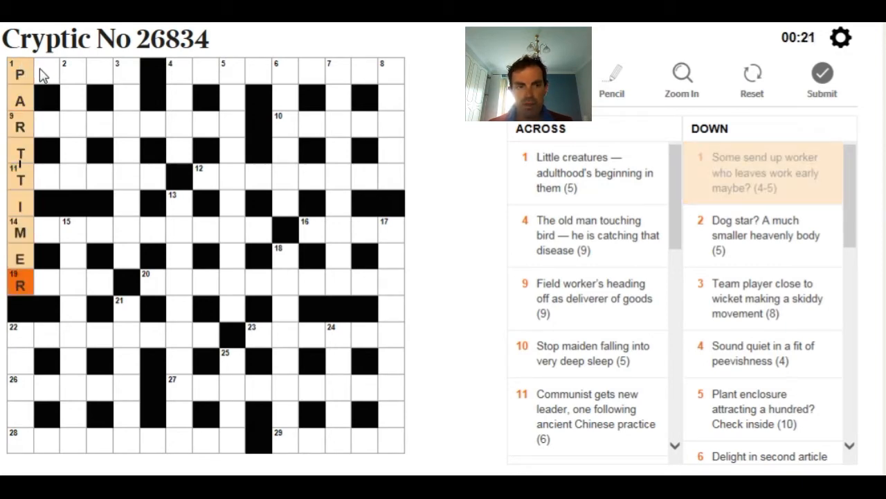
- Complete PUPAS at 1 Across, enter SIDE plus a final T in 3 Down, and move to 9 Across
{"action": "left_click", "coordinate": [54, 75]}
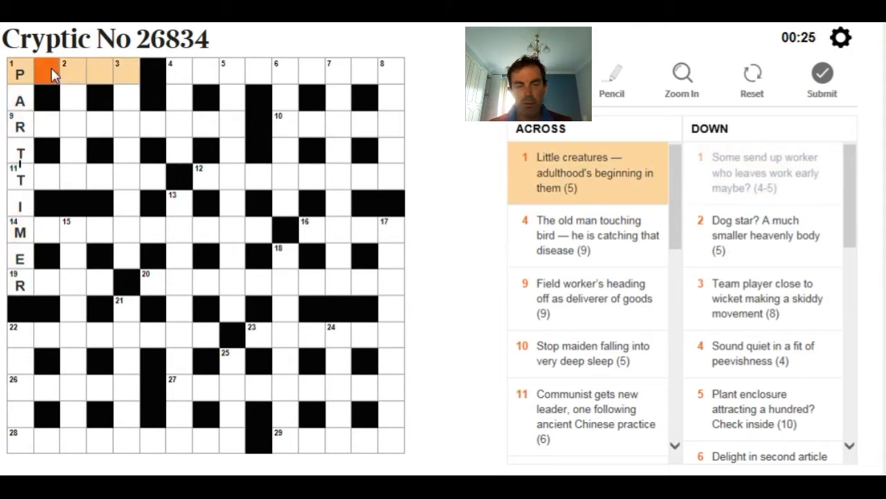
{"action": "type", "text": "UPAS"}
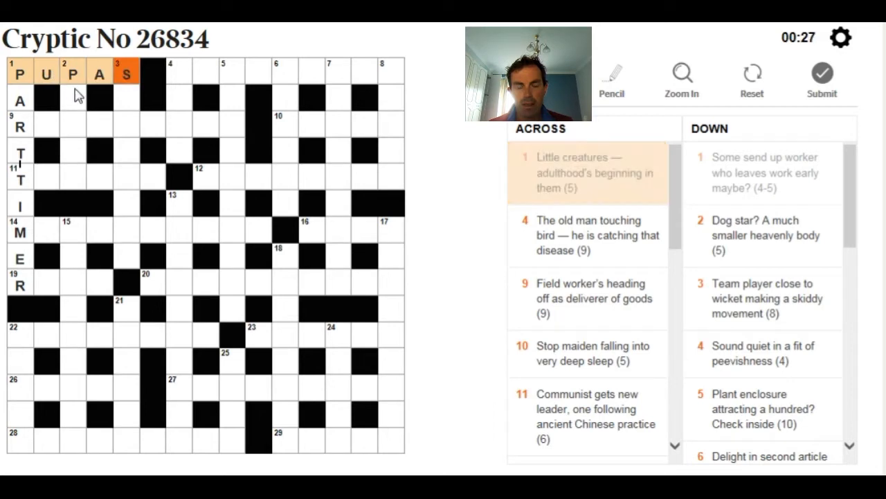
{"action": "left_click", "coordinate": [72, 90]}
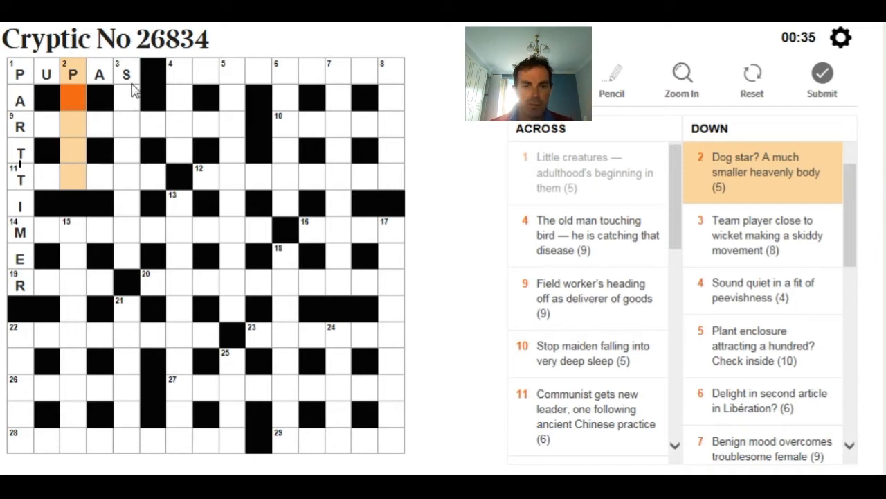
{"action": "left_click", "coordinate": [131, 96]}
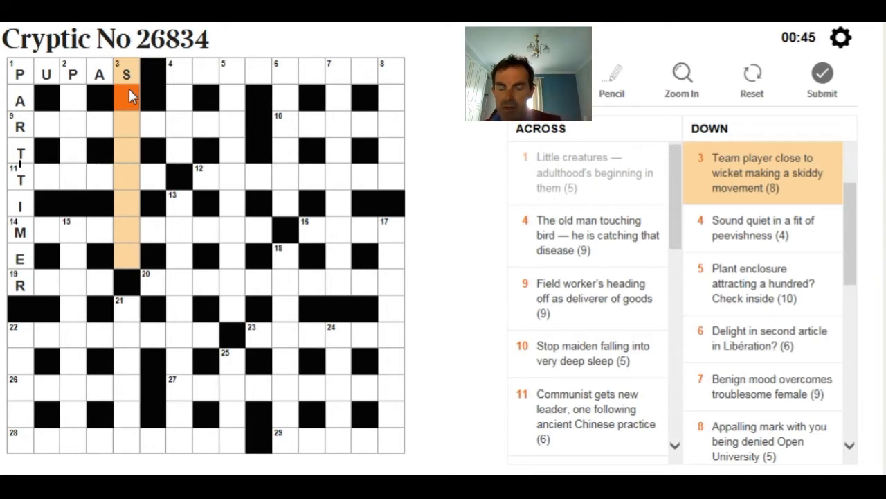
{"action": "type", "text": "IDE"}
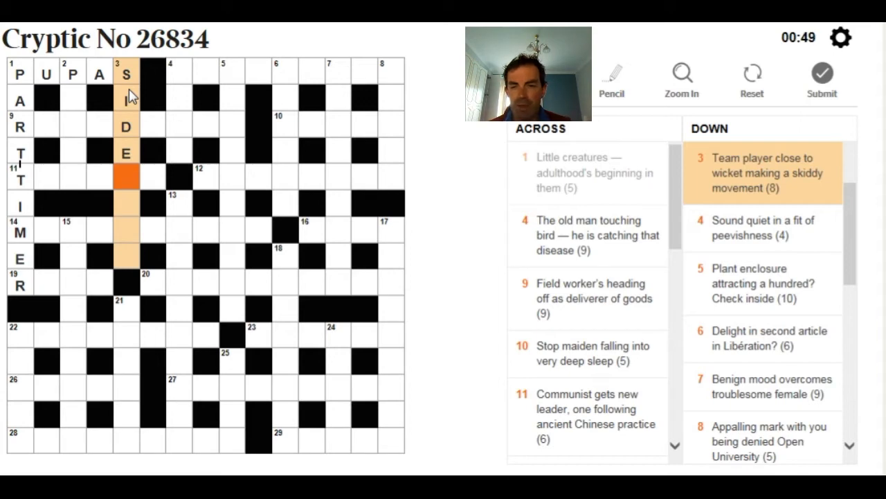
{"action": "left_click", "coordinate": [130, 258]}
{"action": "type", "text": "T"}
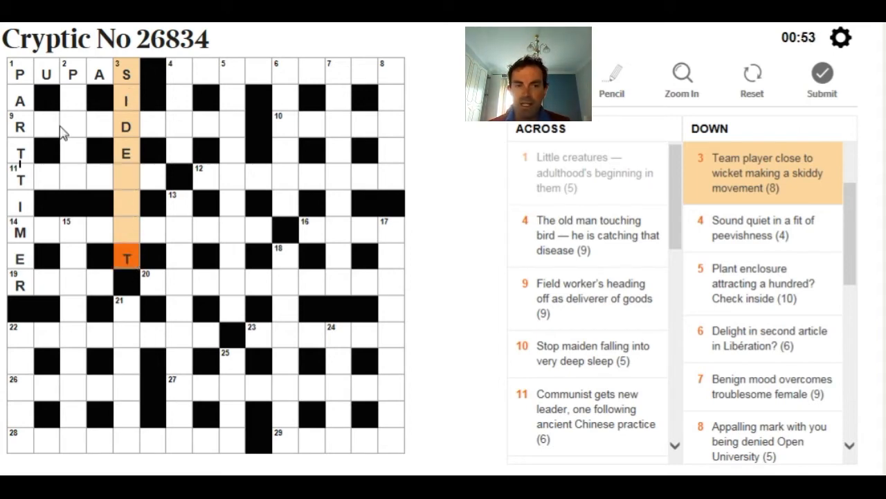
{"action": "left_click", "coordinate": [48, 126]}
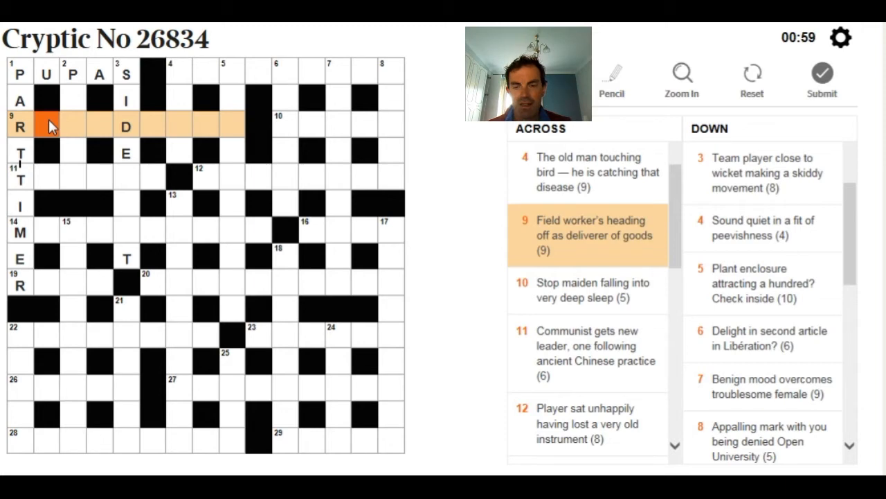
{"action": "type", "text": "oun"}
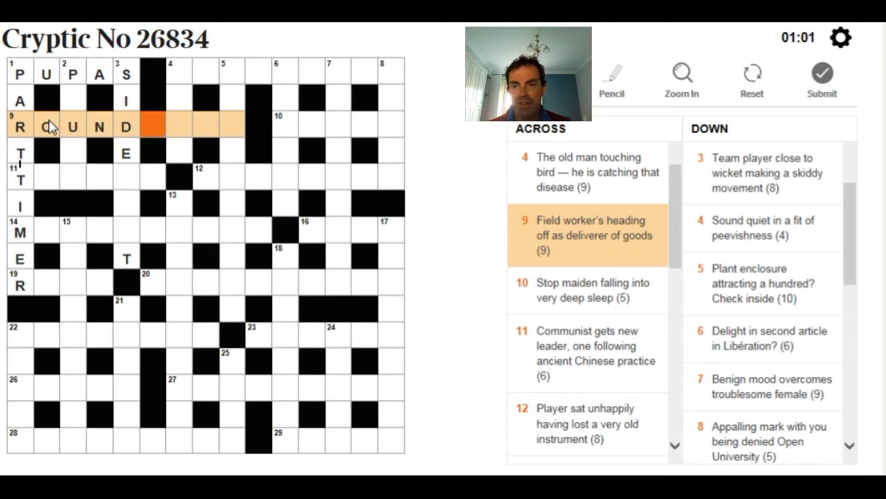
{"action": "type", "text": "sman"}
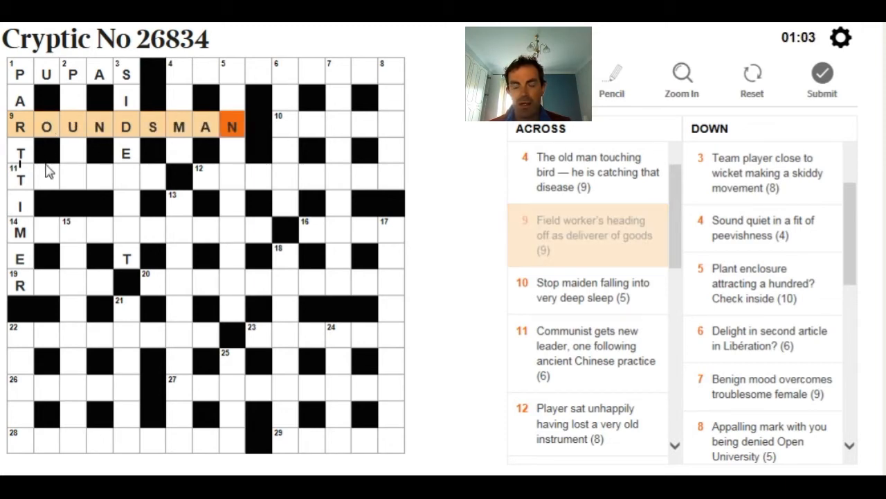
- Enter TAOIST at 11 Across, complete PLUTO at 2 Down, and move on to 14 Across
{"action": "left_click", "coordinate": [45, 178]}
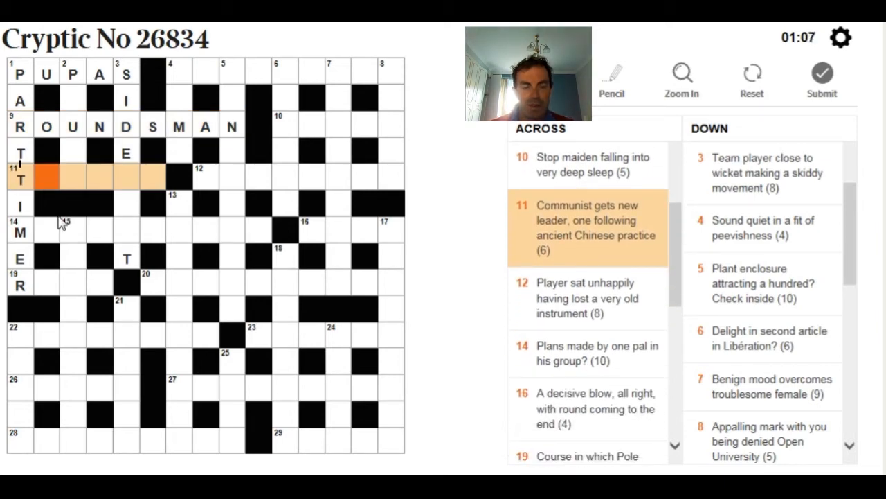
{"action": "type", "text": "aois"}
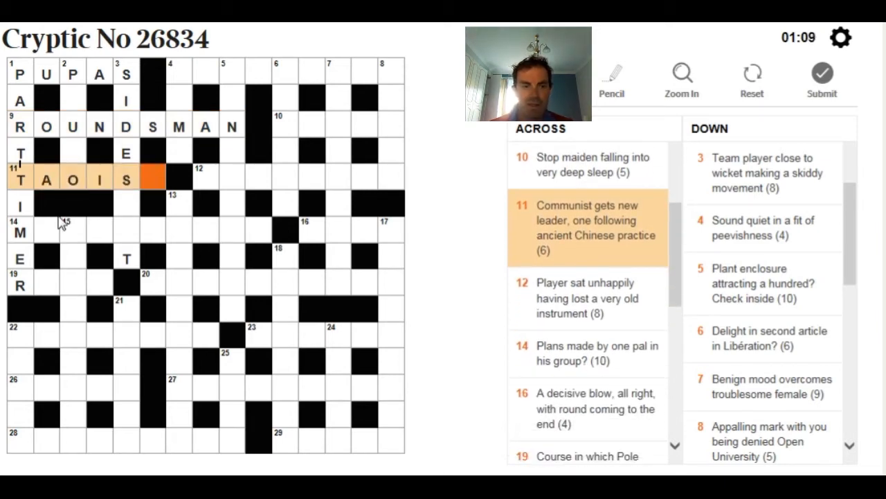
{"action": "type", "text": "t"}
{"action": "left_click", "coordinate": [65, 111]}
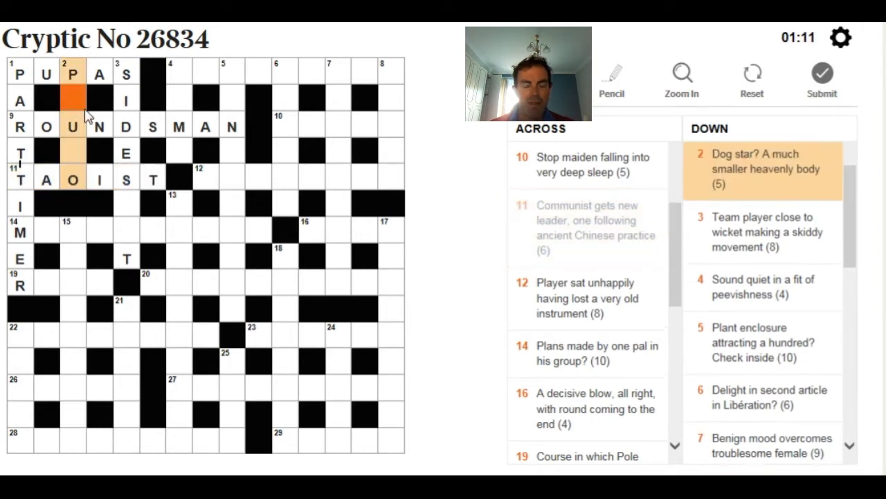
{"action": "type", "text": "l"}
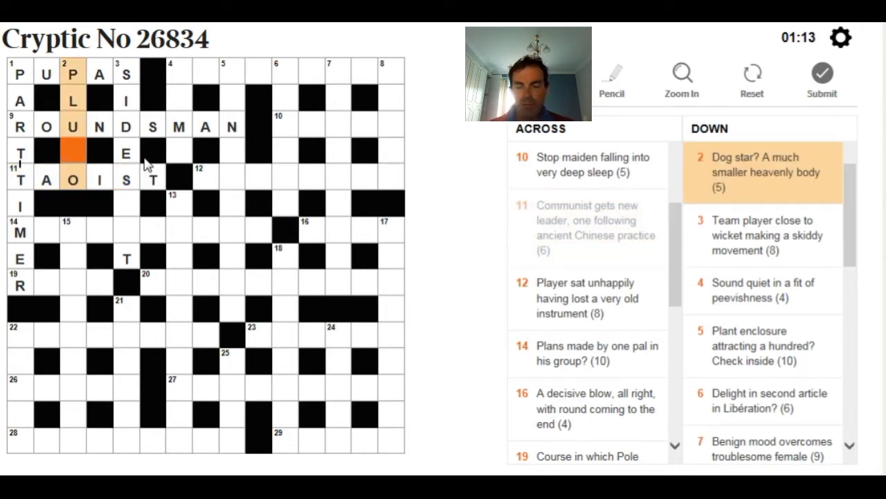
{"action": "type", "text": "t"}
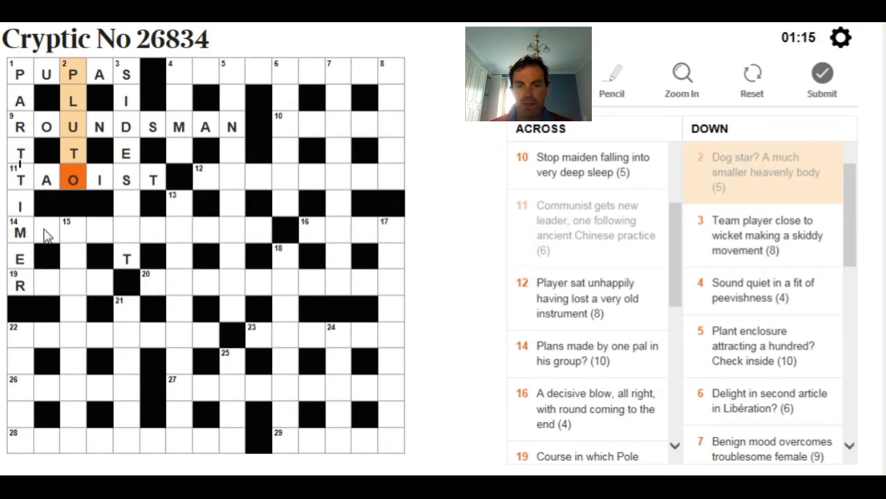
{"action": "left_click", "coordinate": [45, 231]}
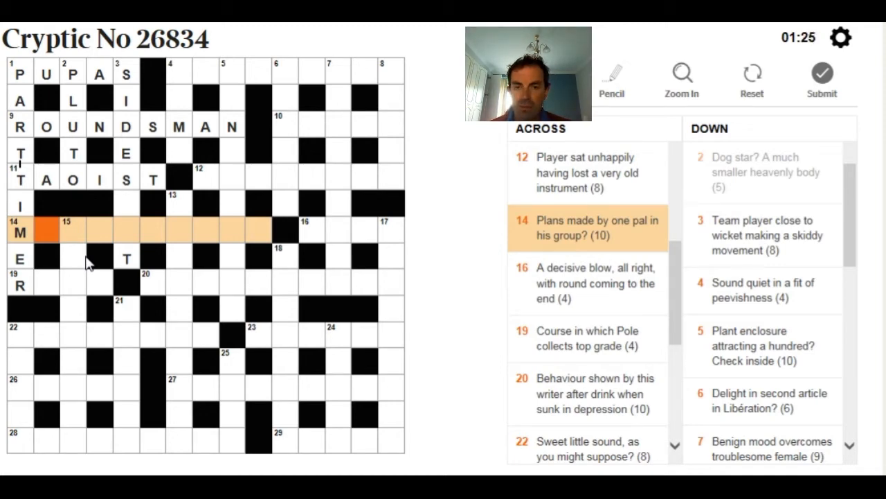
{"action": "type", "text": "ACHINATES"}
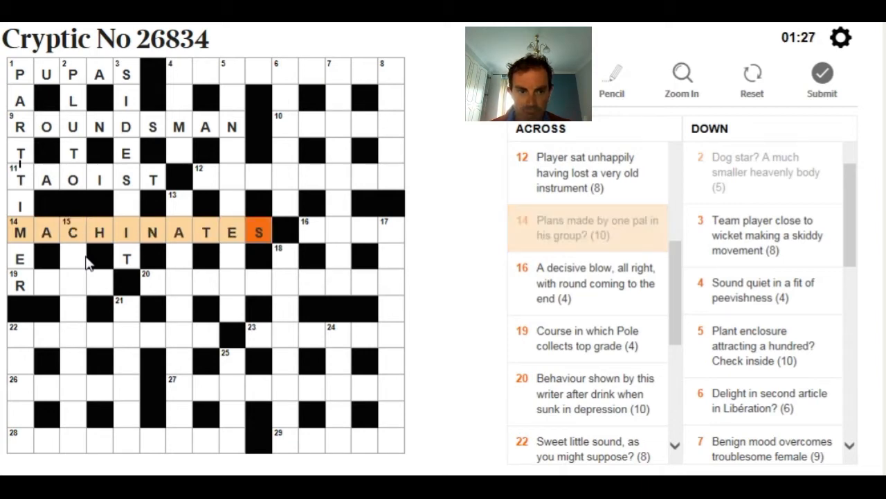
- Enter ROAD at 19 Across and finish CLARINETS at 15 Down, correcting its ending
{"action": "left_click", "coordinate": [50, 286]}
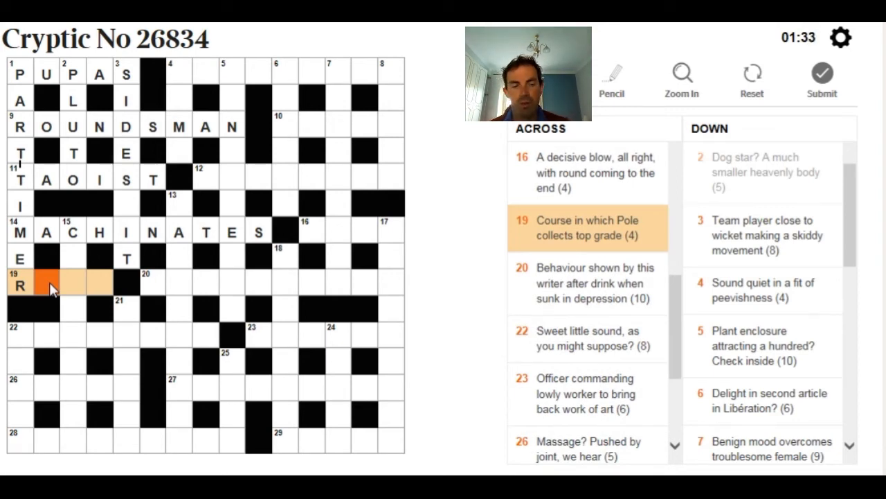
{"action": "type", "text": "p"}
{"action": "left_click", "coordinate": [49, 282]}
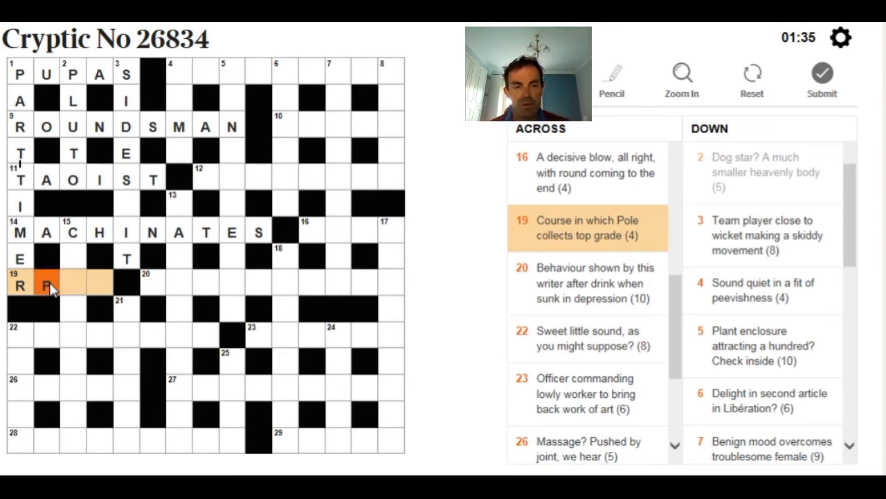
{"action": "type", "text": "oad"}
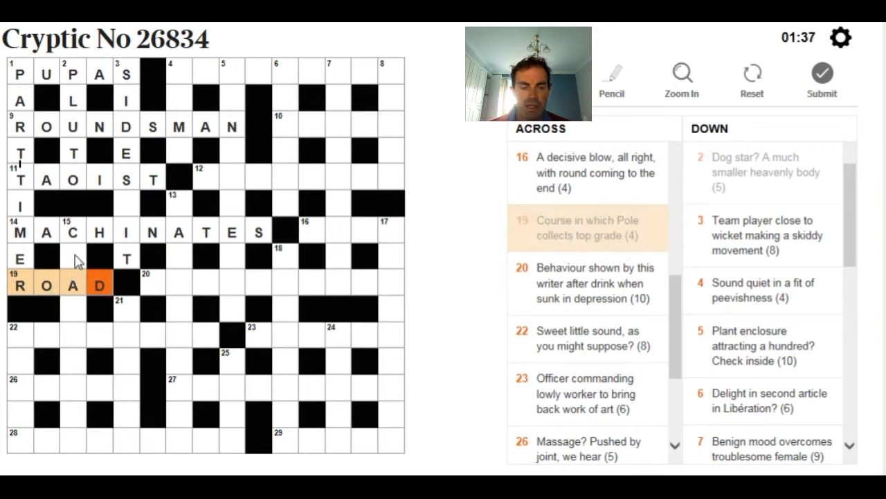
{"action": "left_click", "coordinate": [78, 261]}
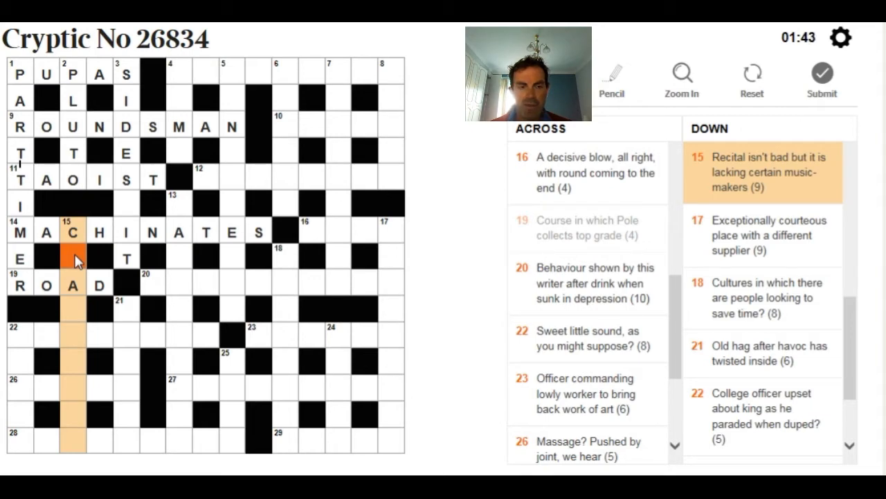
{"action": "type", "text": "LARINT"}
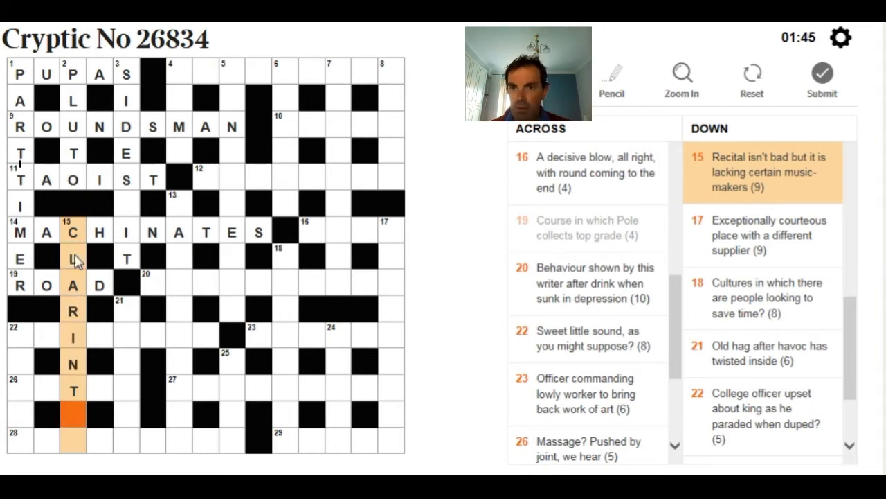
{"action": "key", "text": "BackSpace"}
{"action": "type", "text": "ETS"}
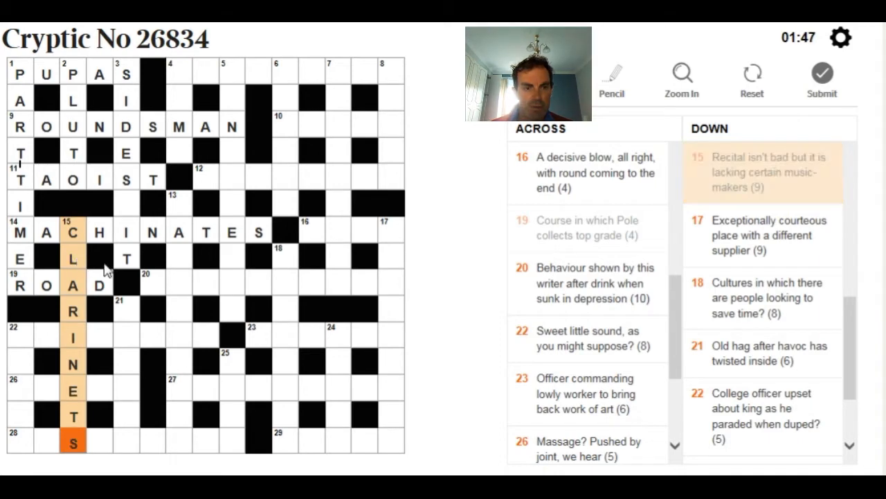
- Enter NAKED at 22 Down, NOISETTE at 22 Across and KNEAD at 26 Across, fixing E to A
{"action": "left_click", "coordinate": [29, 343]}
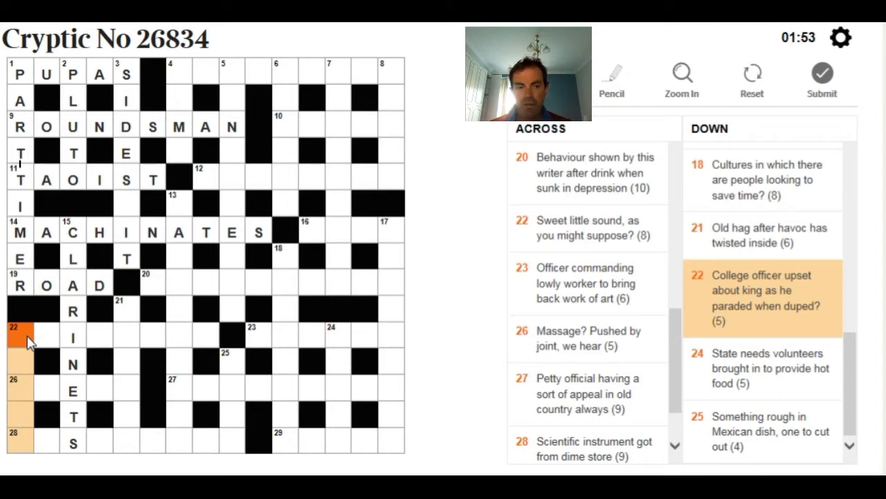
{"action": "type", "text": "N"}
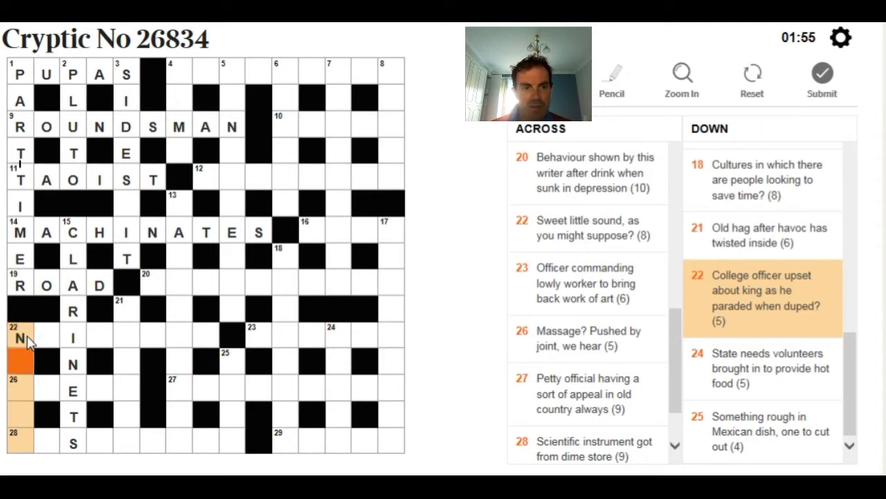
{"action": "type", "text": "AKED"}
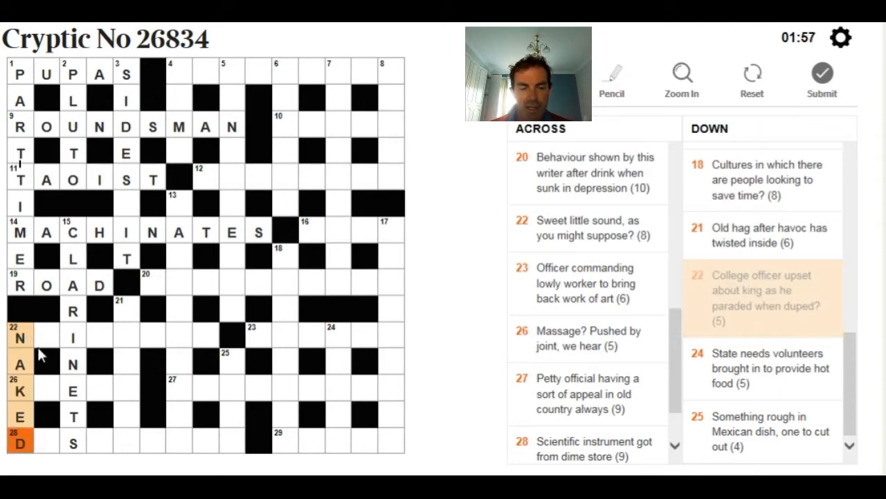
{"action": "left_click", "coordinate": [53, 340]}
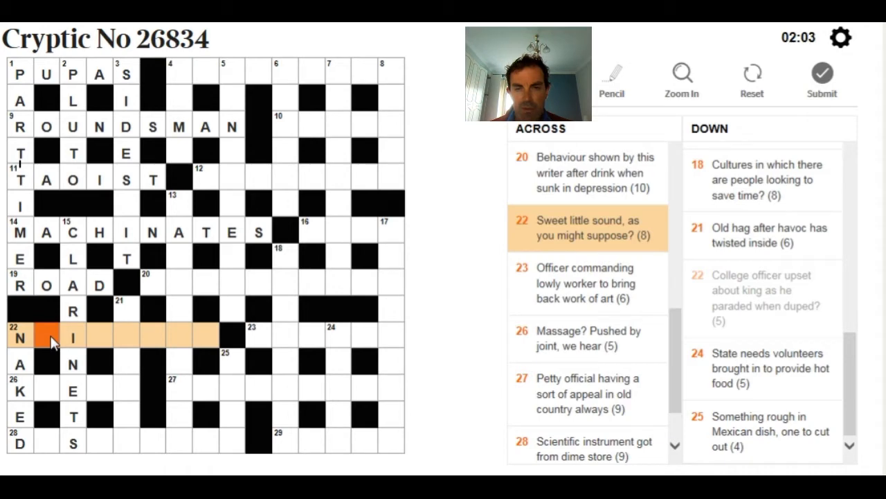
{"action": "type", "text": "OIS"}
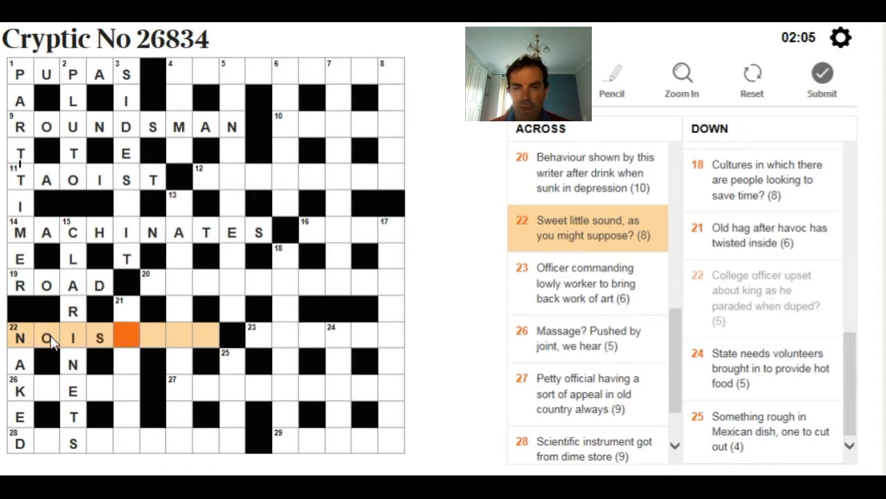
{"action": "type", "text": "ETTE"}
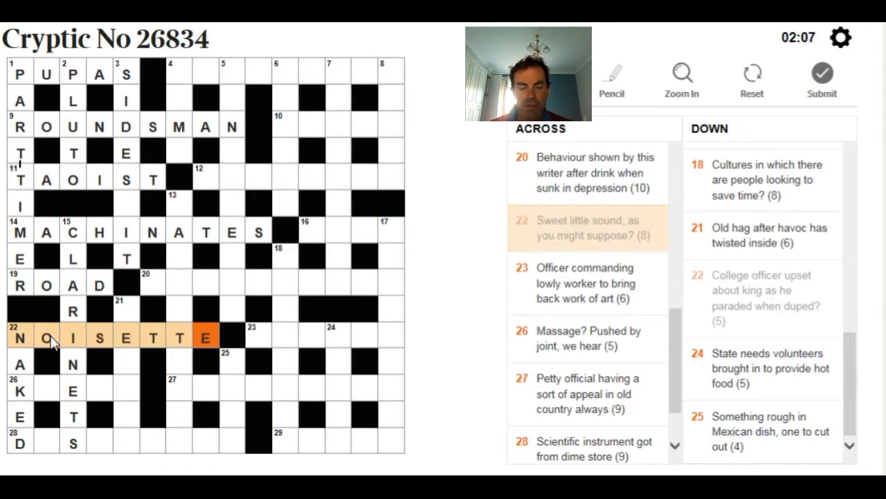
{"action": "left_click", "coordinate": [61, 389]}
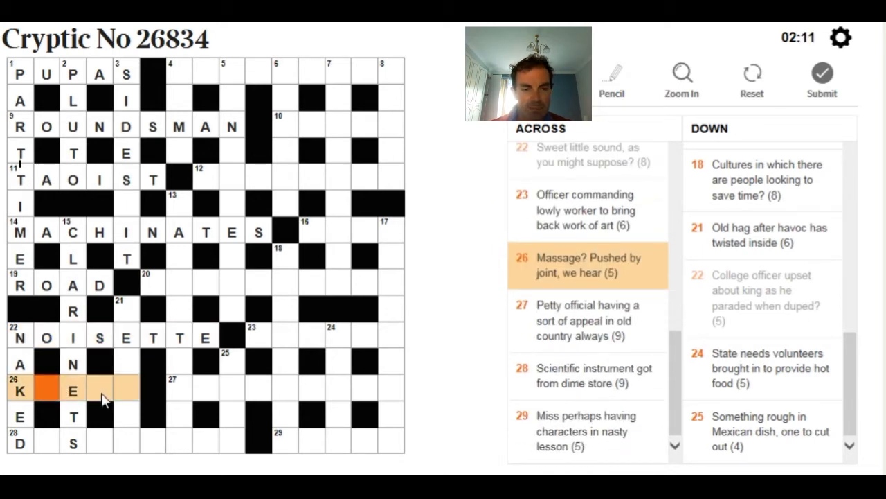
{"action": "type", "text": "n"}
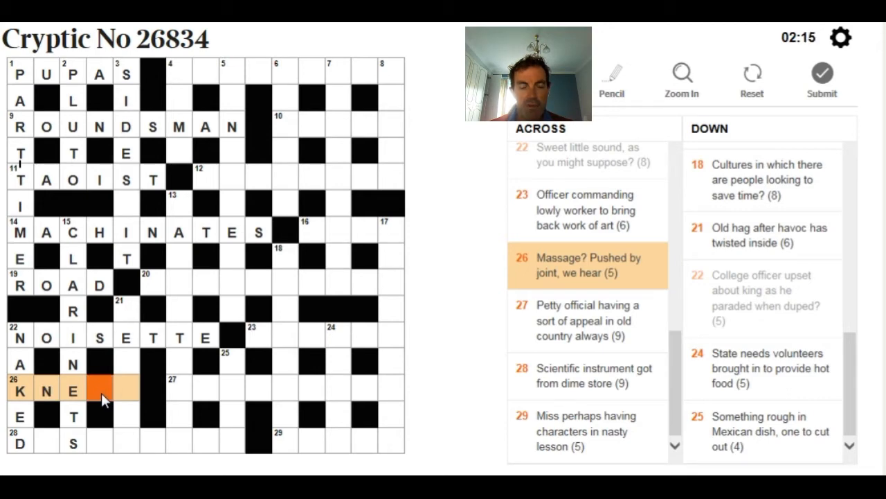
{"action": "type", "text": "ed"}
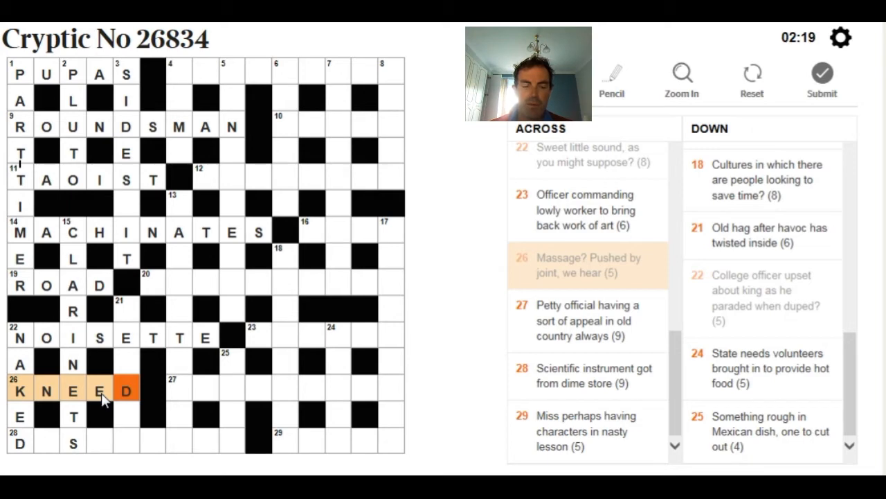
{"action": "left_click", "coordinate": [101, 393]}
{"action": "type", "text": "a"}
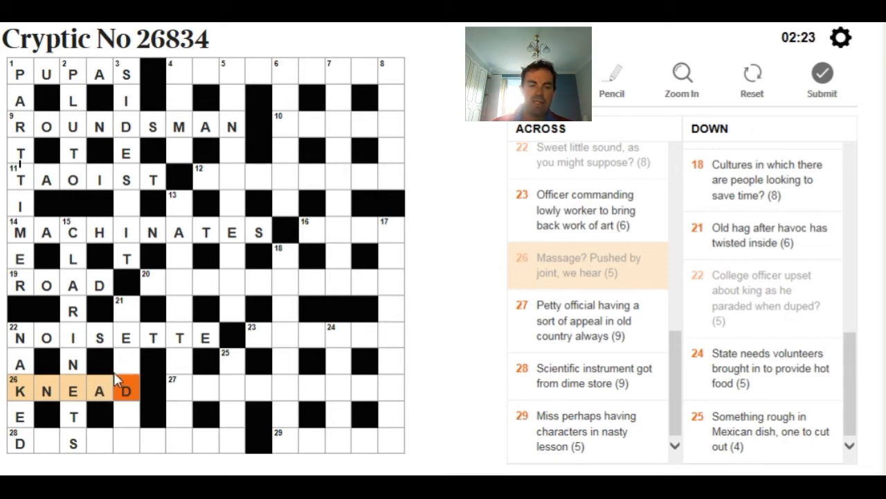
{"action": "left_click", "coordinate": [137, 317]}
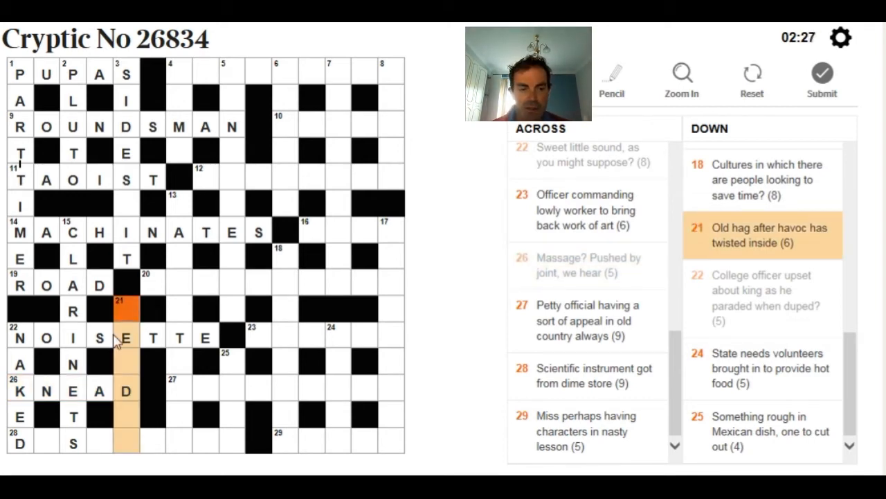
{"action": "left_click", "coordinate": [51, 442]}
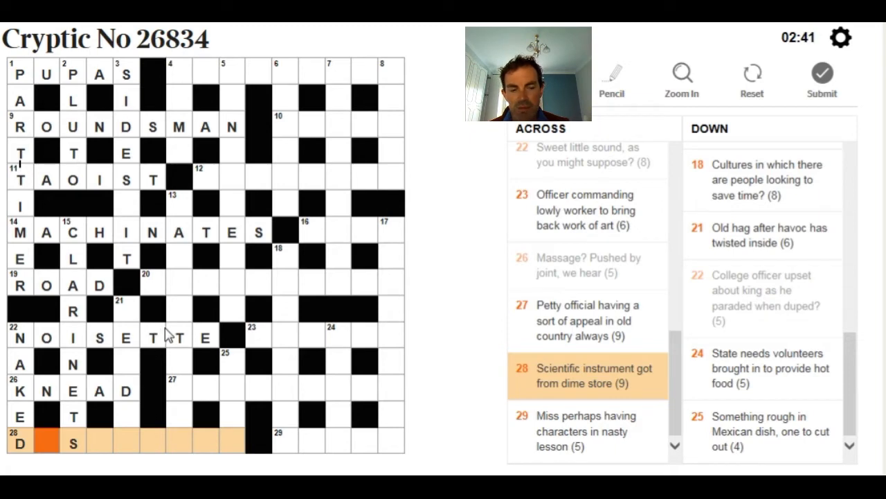
{"action": "left_click", "coordinate": [129, 315]}
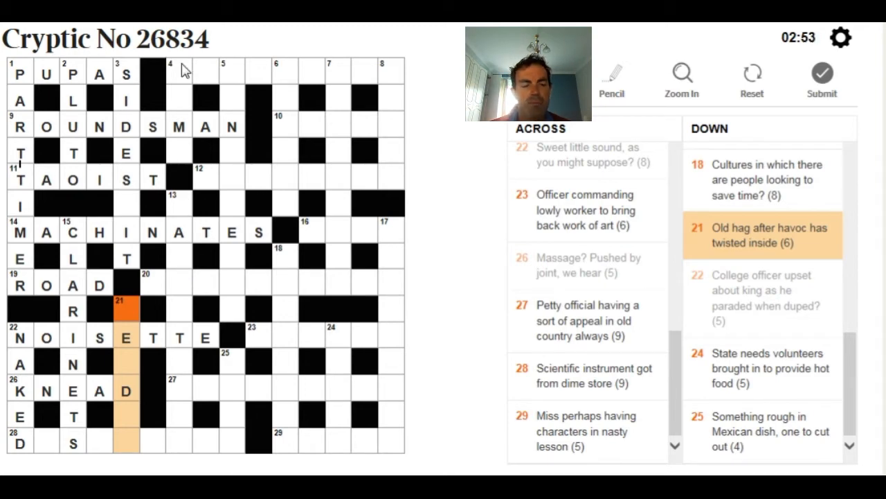
{"action": "left_click", "coordinate": [131, 200]}
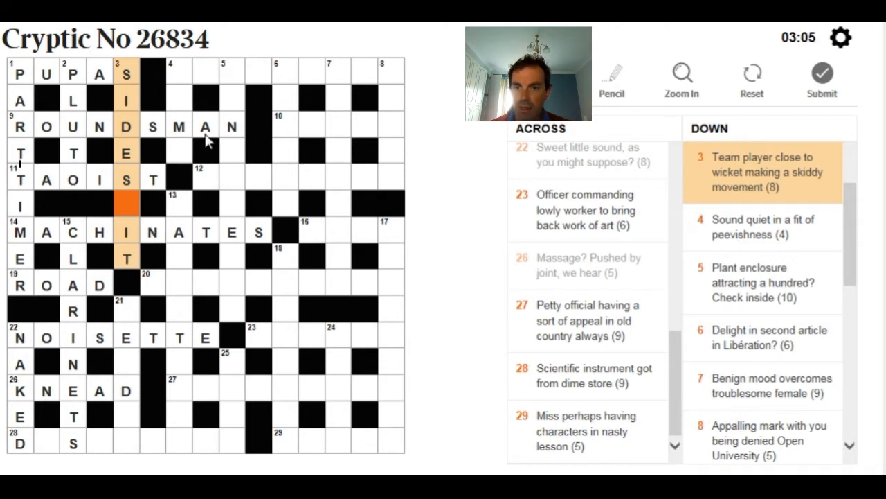
{"action": "left_click", "coordinate": [187, 82]}
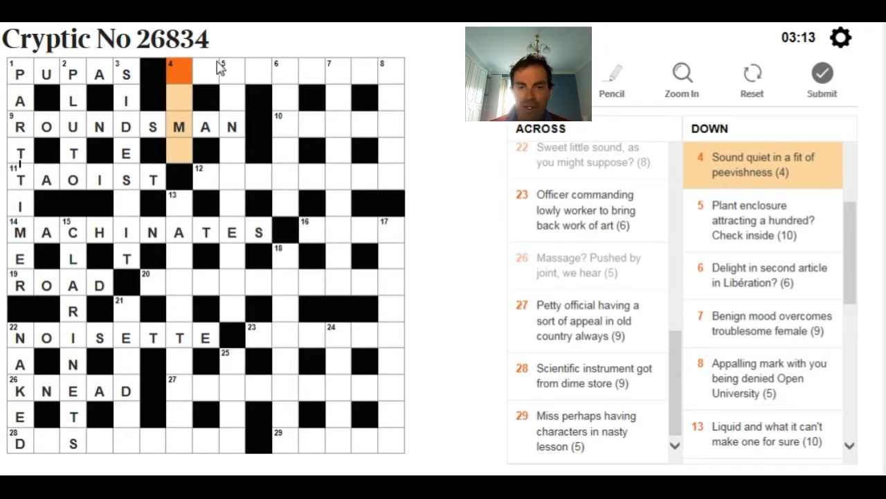
{"action": "left_click", "coordinate": [199, 80]}
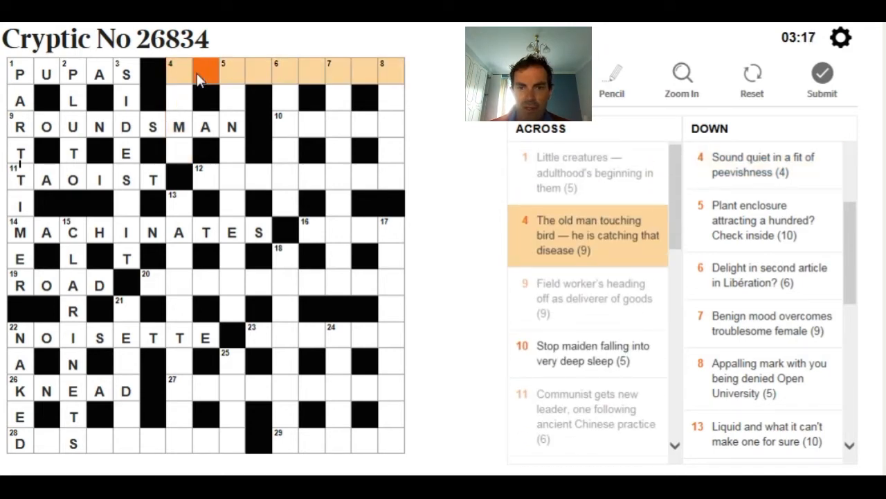
{"action": "left_click", "coordinate": [233, 76]}
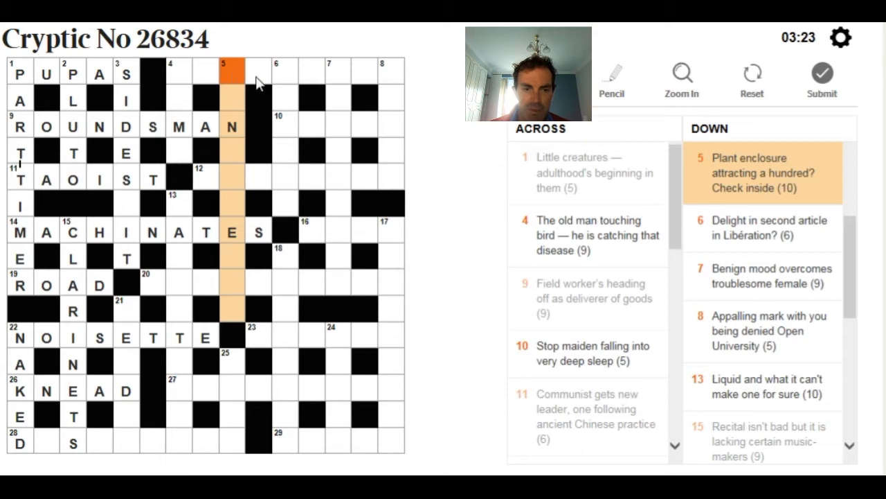
{"action": "left_click", "coordinate": [182, 214]}
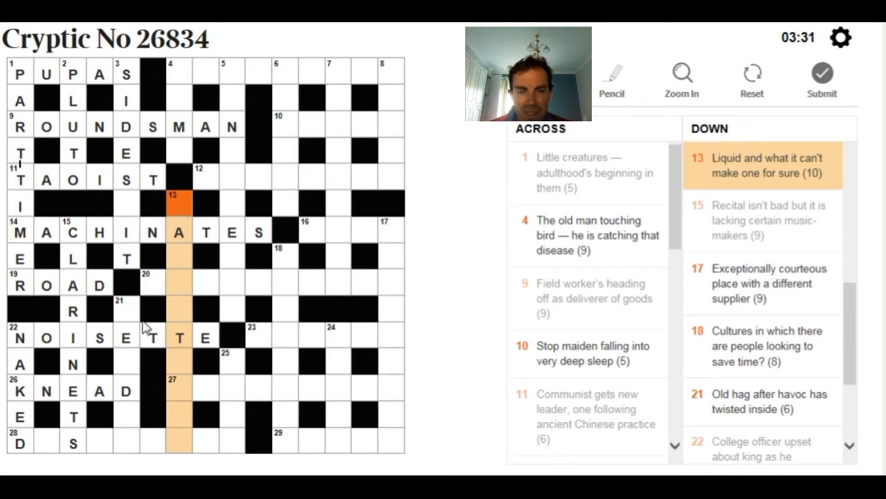
- Fill 20 Across and 18 Down, then select 24 Down to enter SATAY
{"action": "left_click", "coordinate": [155, 287]}
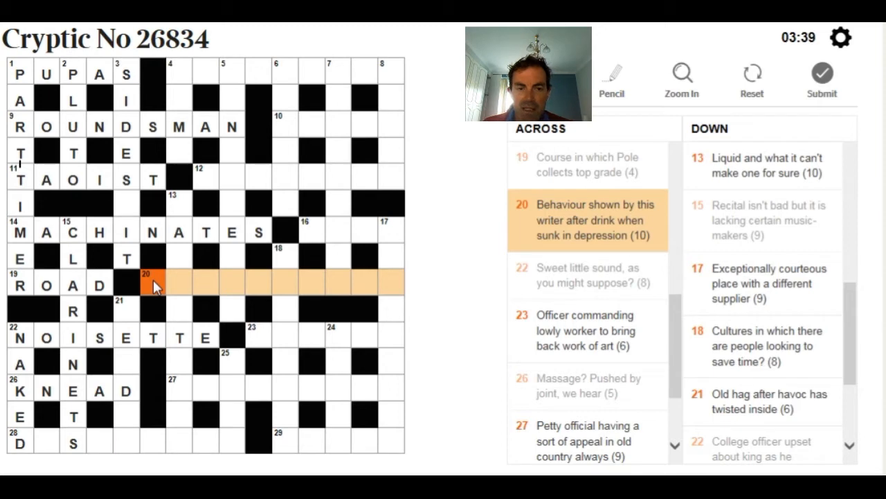
{"action": "type", "text": "D"}
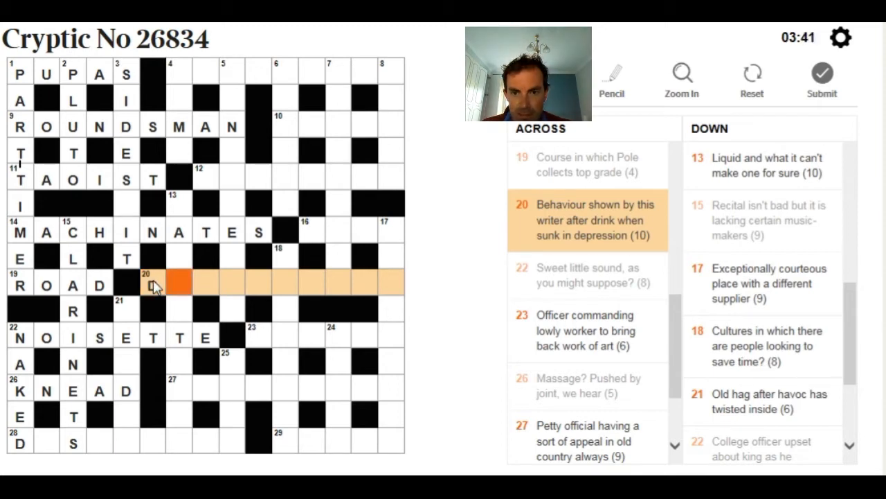
{"action": "type", "text": "EPORTMENT"}
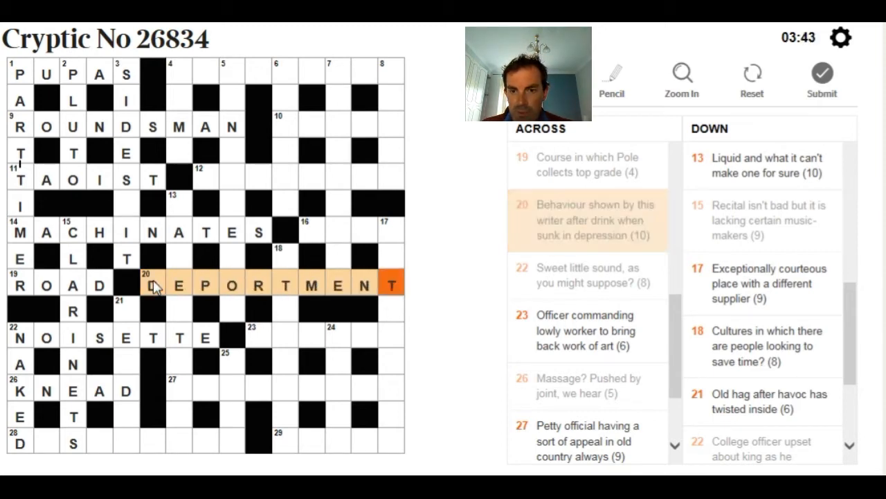
{"action": "left_click", "coordinate": [296, 255]}
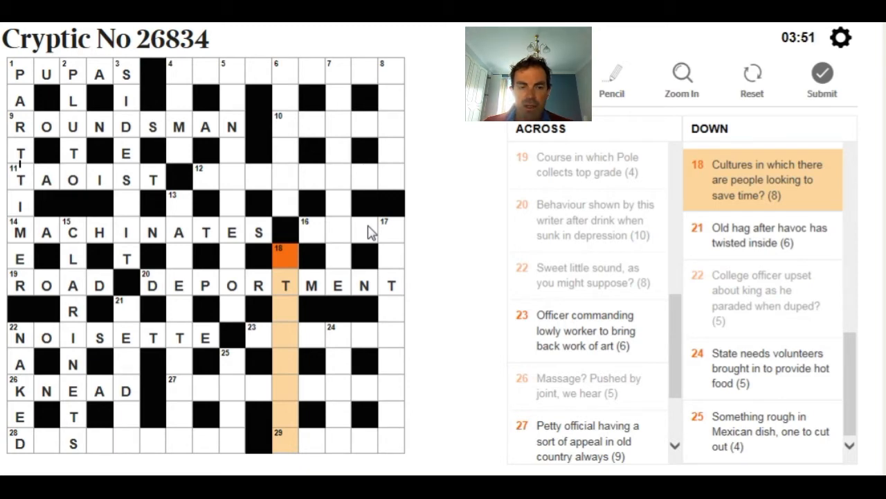
{"action": "type", "text": "s"}
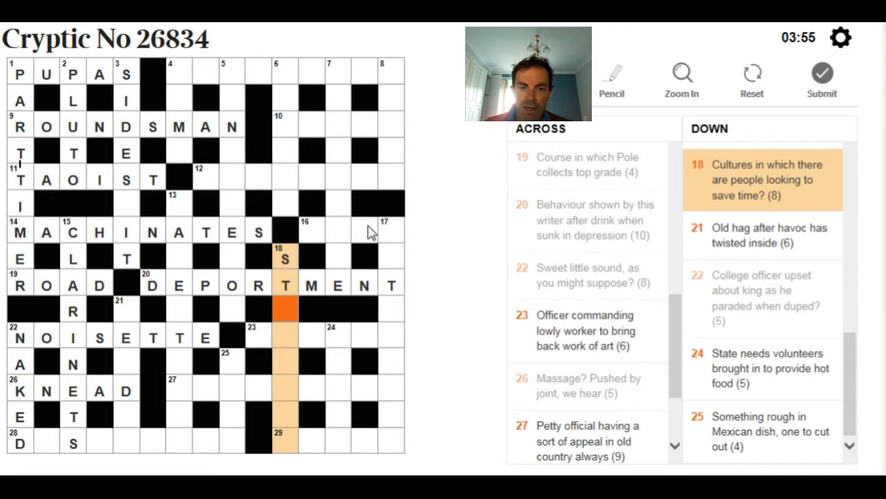
{"action": "type", "text": "a"}
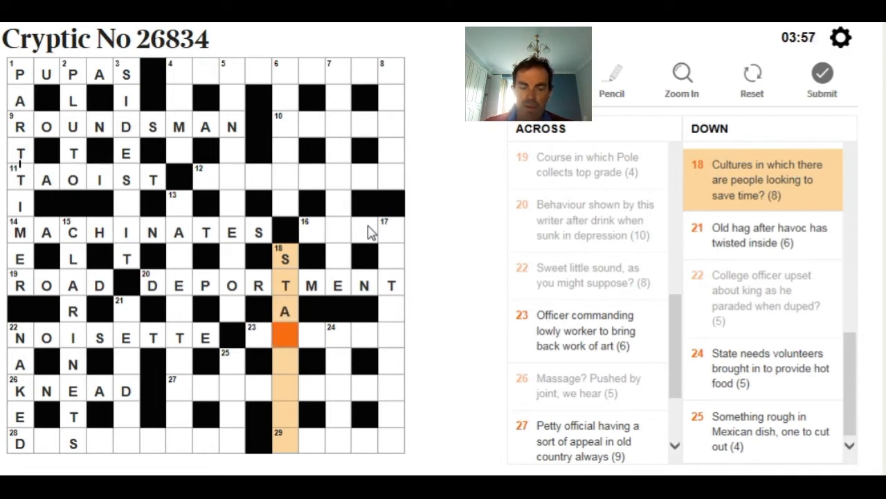
{"action": "type", "text": "rt"}
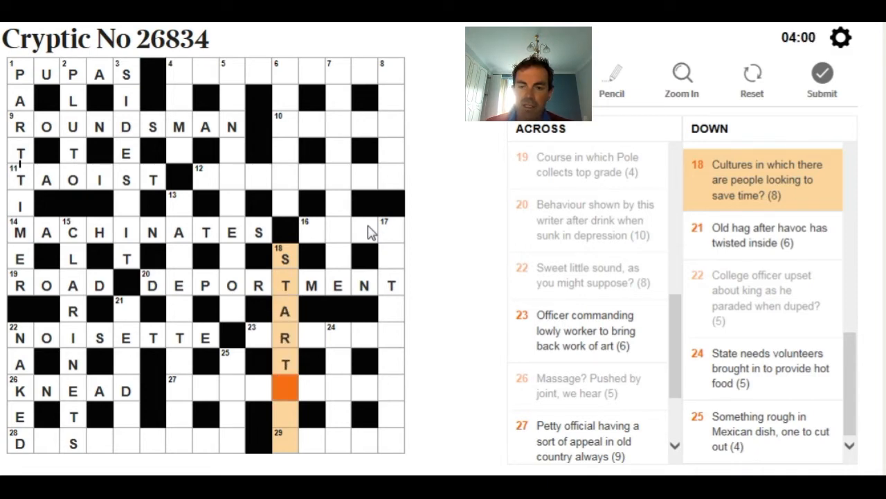
{"action": "type", "text": "ers"}
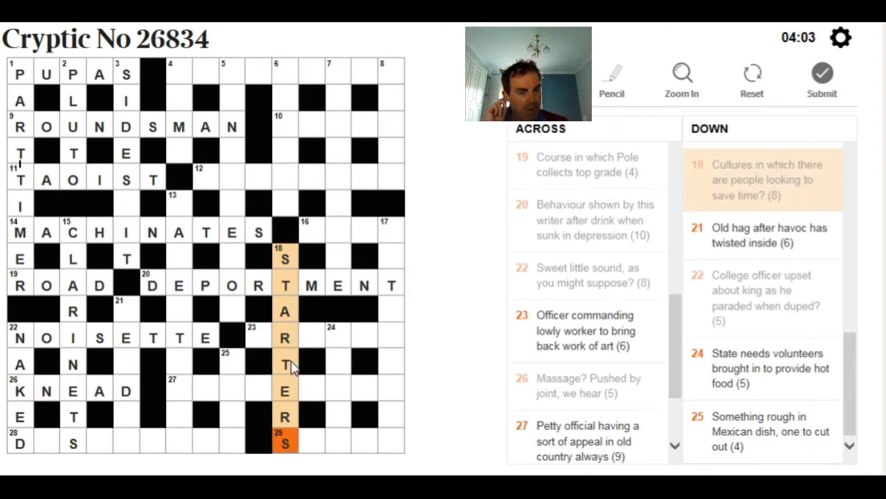
{"action": "left_click", "coordinate": [348, 340]}
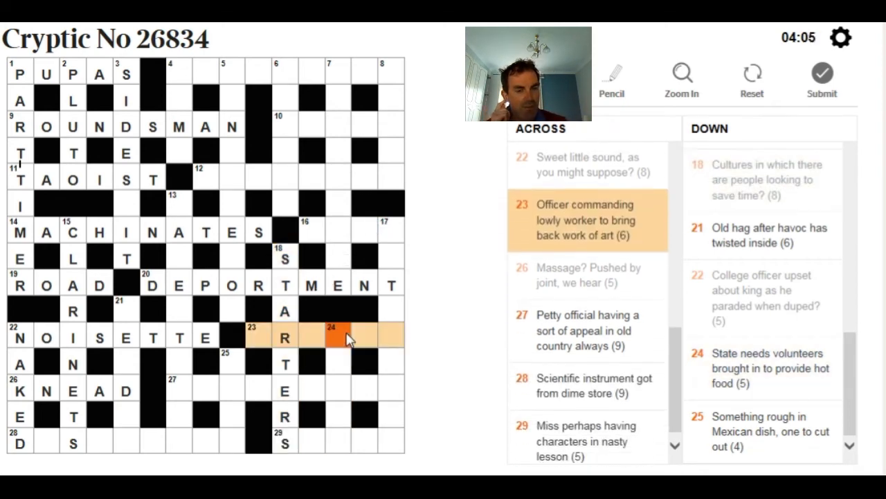
{"action": "left_click", "coordinate": [348, 339]}
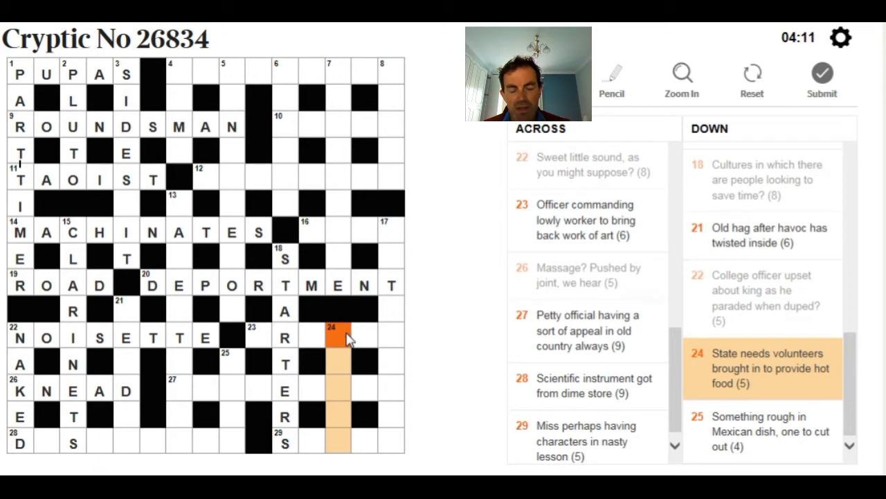
{"action": "type", "text": "SATAY"}
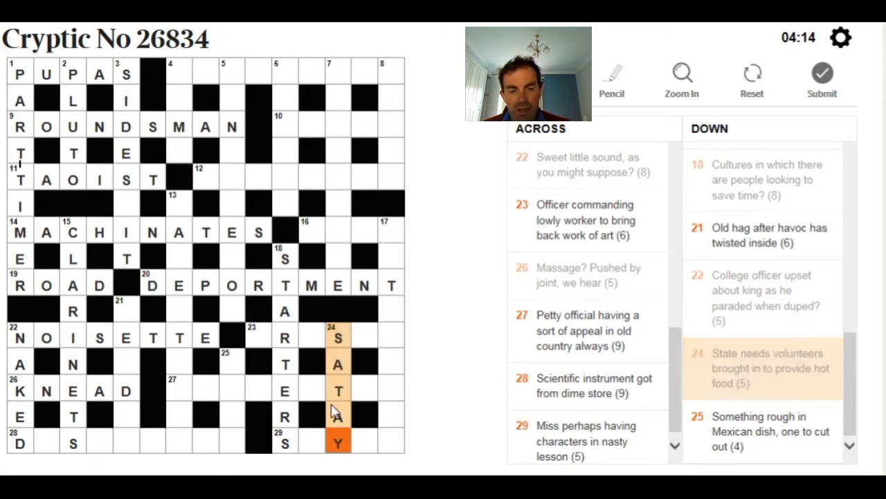
- Complete 29 Across as STYLE, then look at 27 Across and switch to 25 Down
{"action": "left_click", "coordinate": [311, 441]}
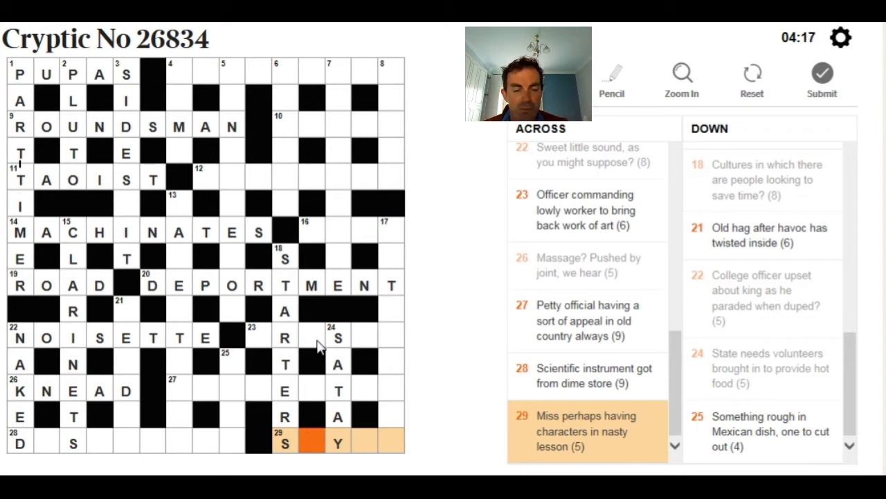
{"action": "type", "text": "tle"}
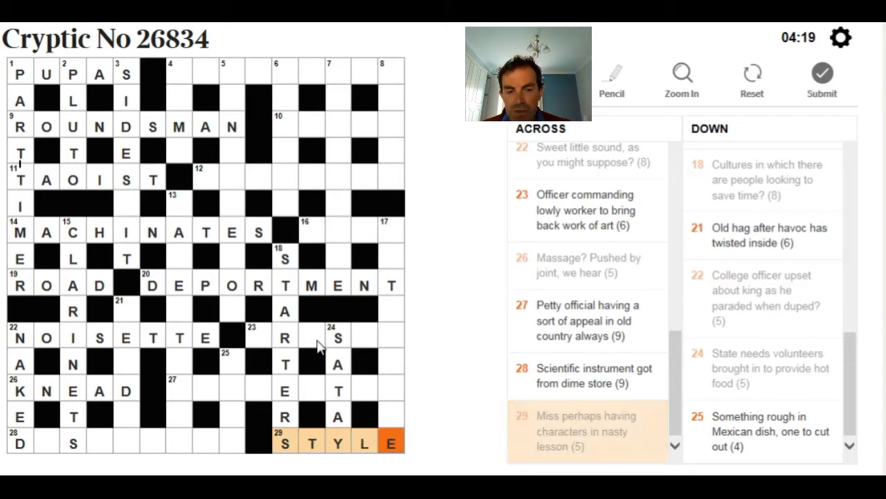
{"action": "left_click", "coordinate": [315, 393]}
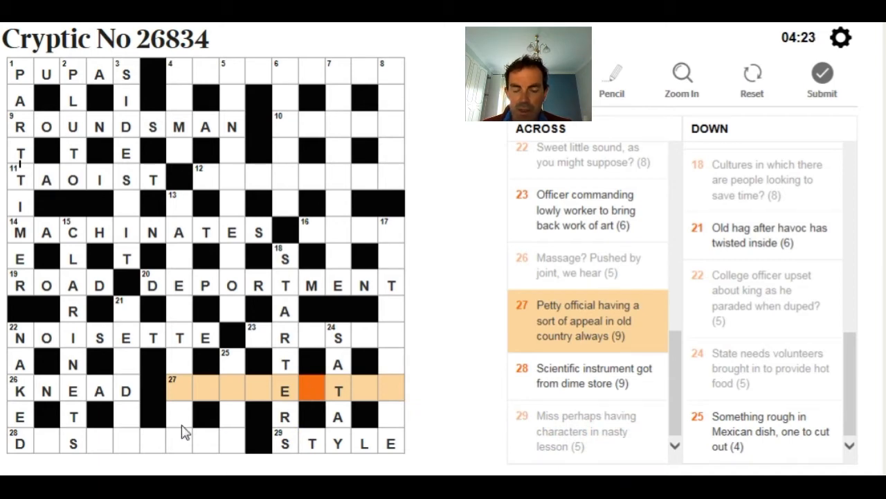
{"action": "left_click", "coordinate": [233, 367]}
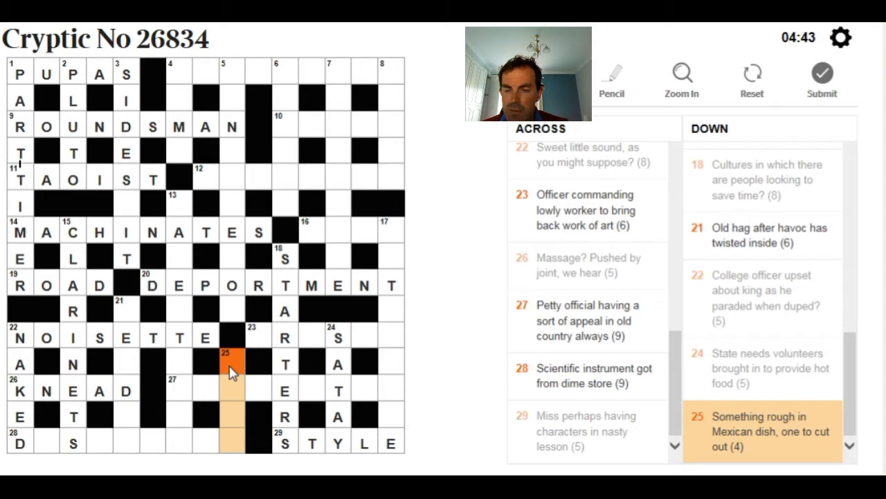
{"action": "type", "text": "BURR"}
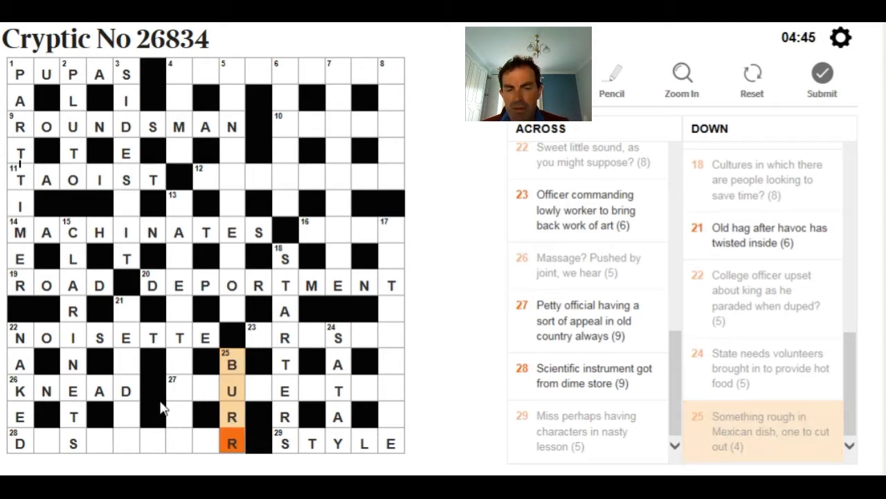
- Enter BURR at 25 Down, revisit 27 Across and move to 16 Across
{"action": "left_click", "coordinate": [187, 386]}
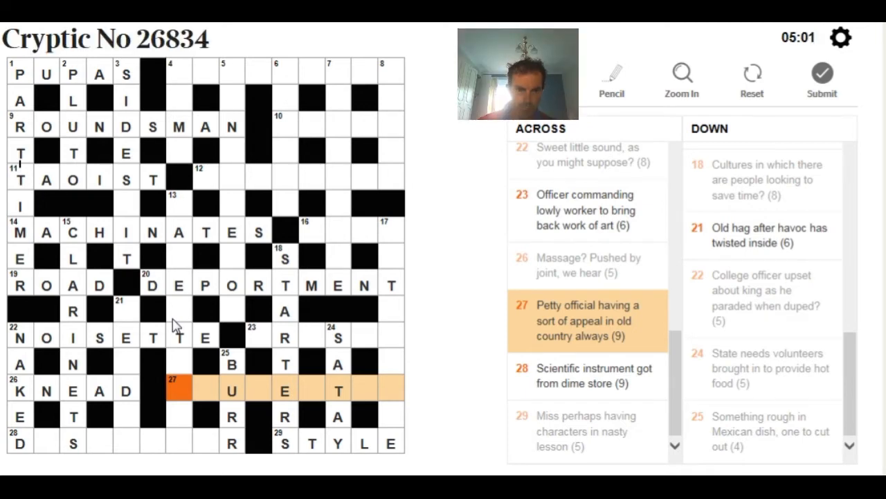
{"action": "left_click", "coordinate": [324, 240]}
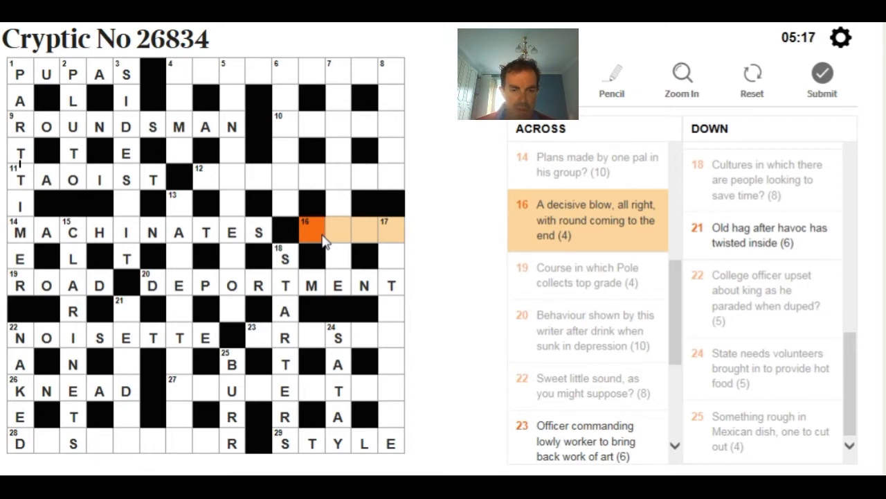
{"action": "type", "text": "KAYO"}
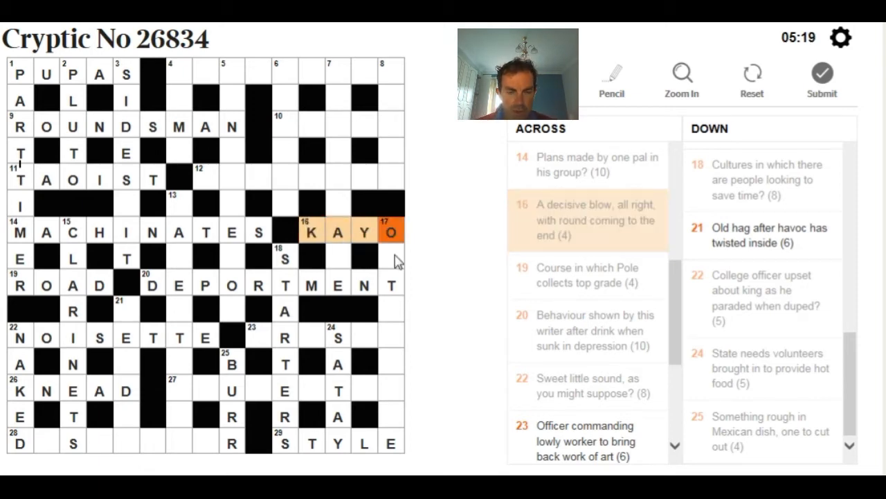
- Complete OUTSOURCE at 17 Down and FRESCO at 23 Across, then return to 27 Across
{"action": "left_click", "coordinate": [395, 258]}
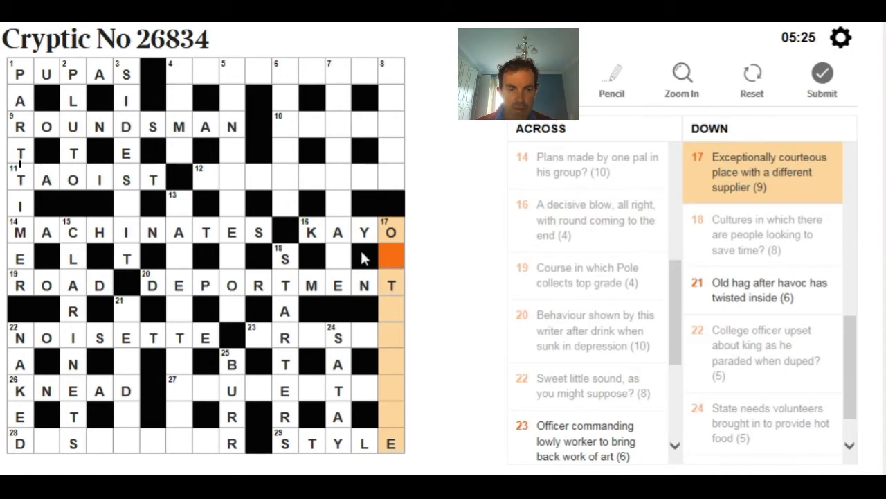
{"action": "type", "text": "UTSOUR"}
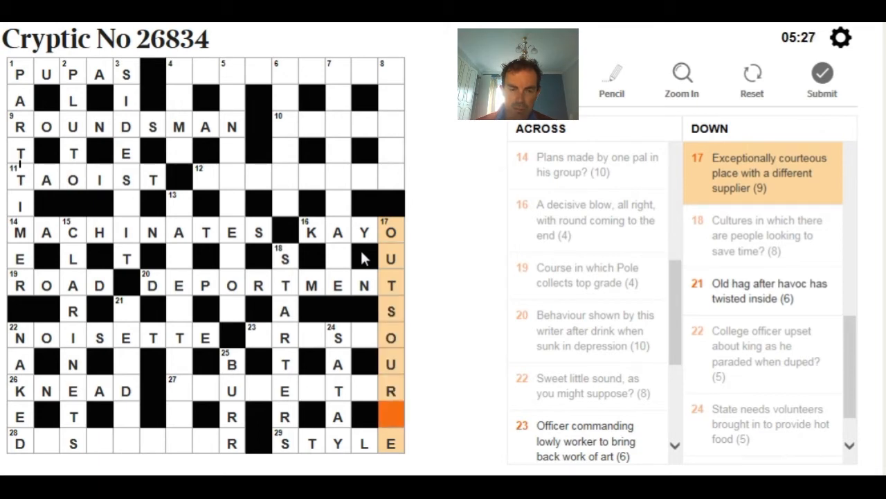
{"action": "type", "text": "C"}
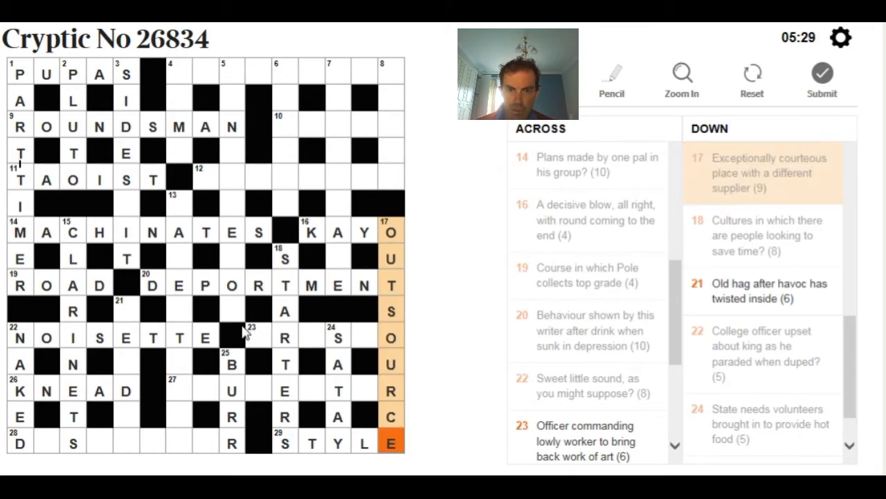
{"action": "left_click", "coordinate": [255, 339]}
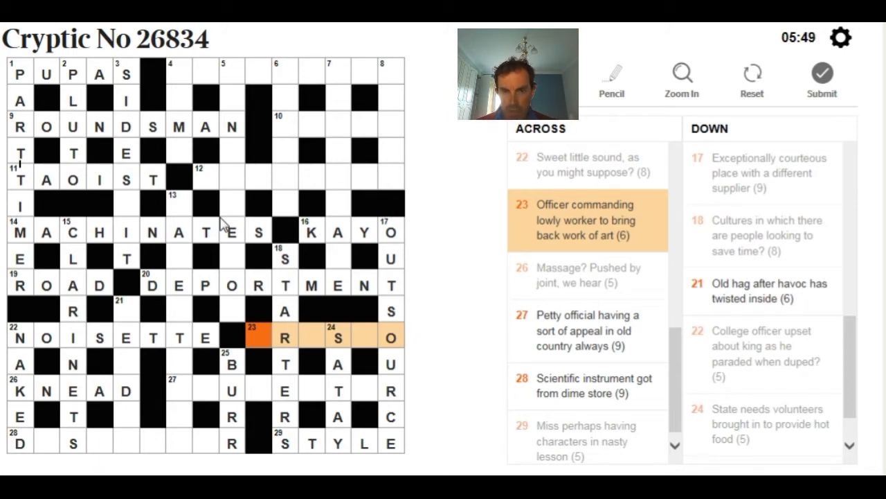
{"action": "type", "text": "fres"}
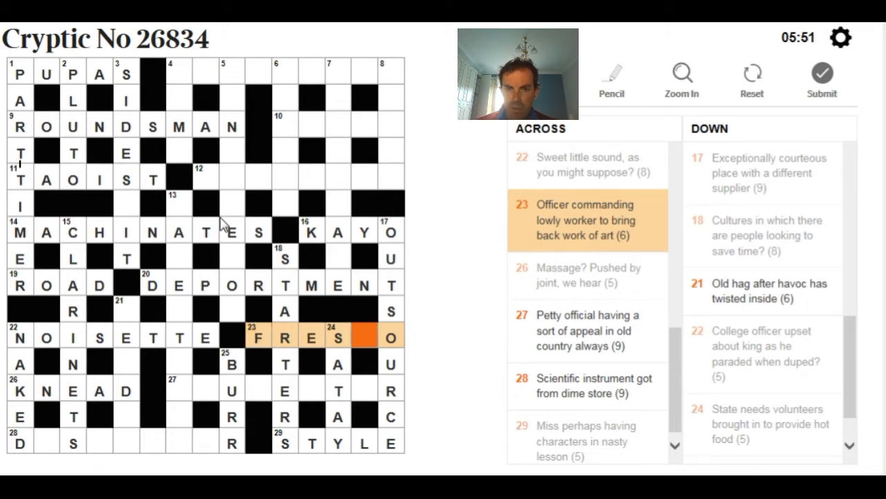
{"action": "type", "text": "c"}
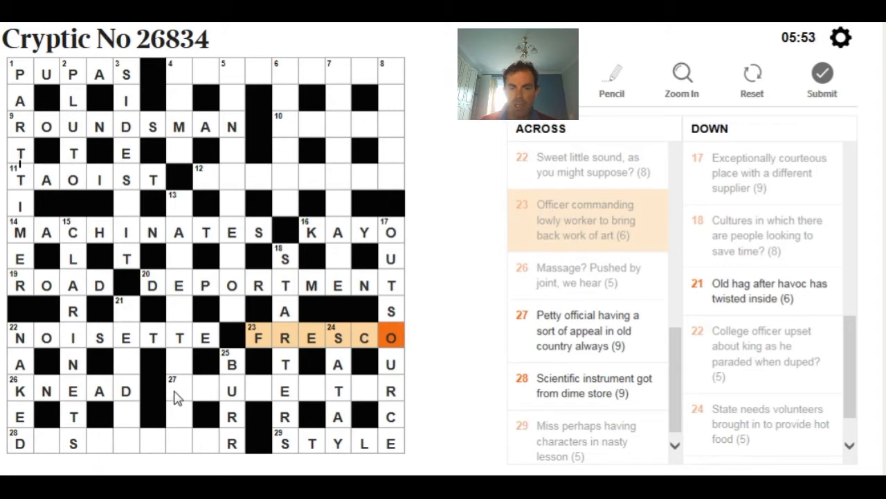
{"action": "left_click", "coordinate": [174, 392]}
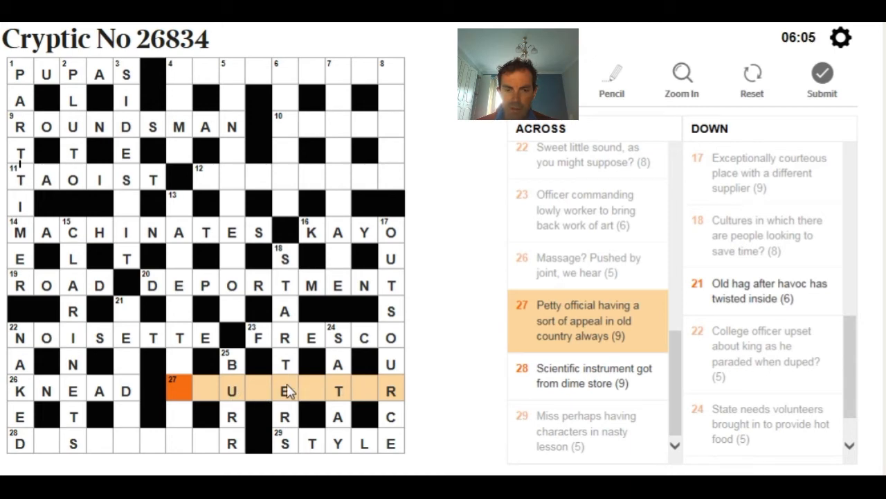
{"action": "double_click", "coordinate": [183, 396]}
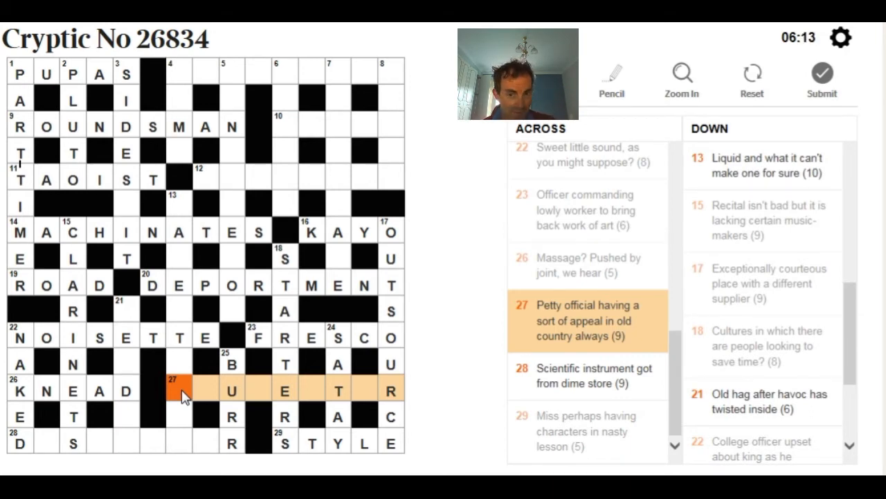
{"action": "left_click", "coordinate": [192, 211]}
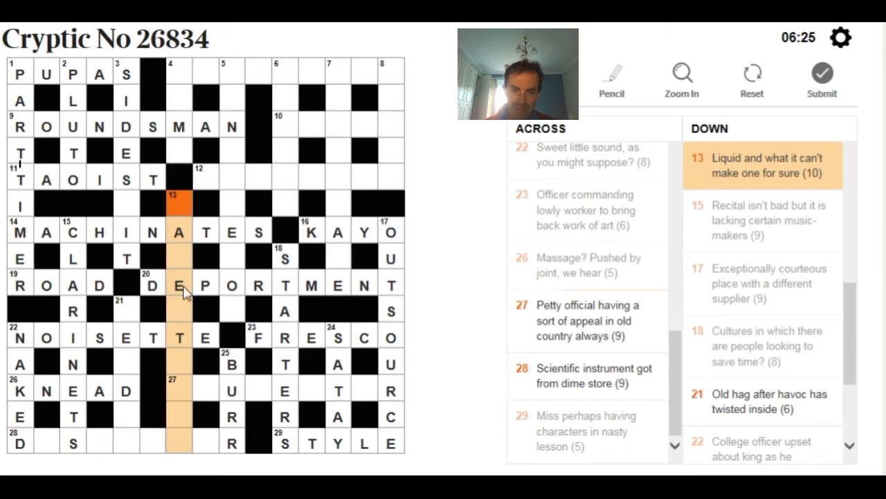
{"action": "left_click", "coordinate": [192, 391]}
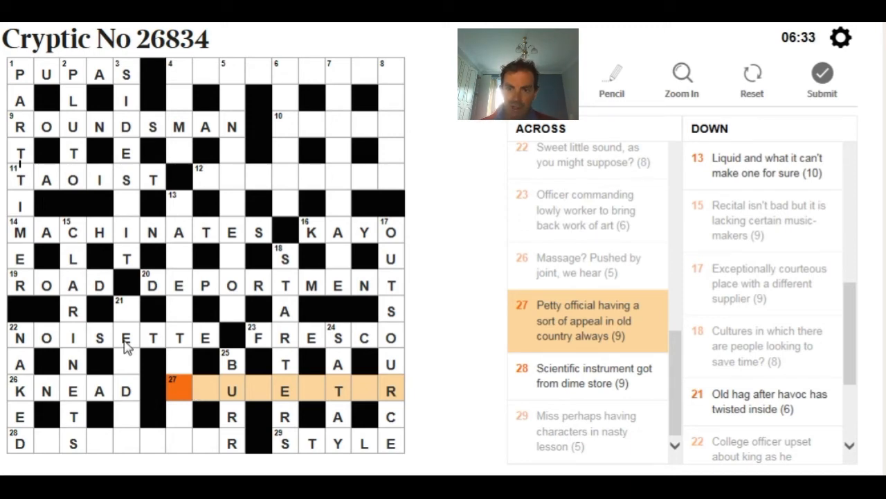
{"action": "left_click", "coordinate": [337, 202]}
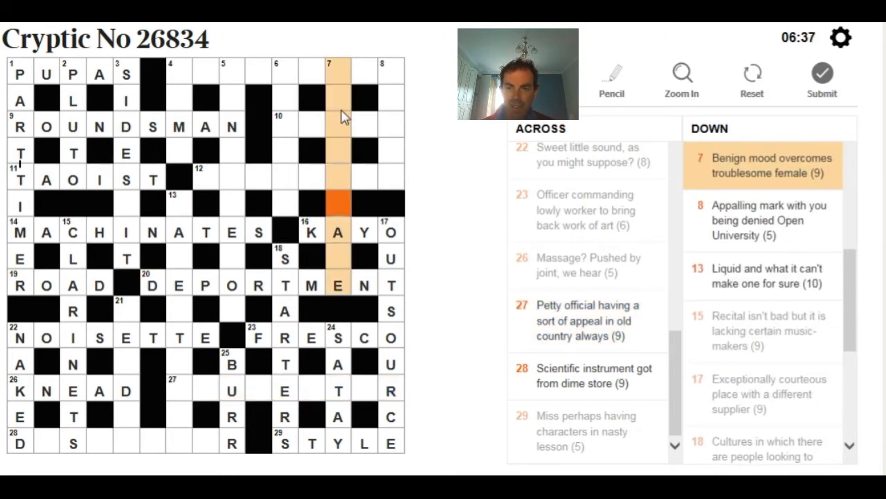
{"action": "left_click", "coordinate": [348, 76]}
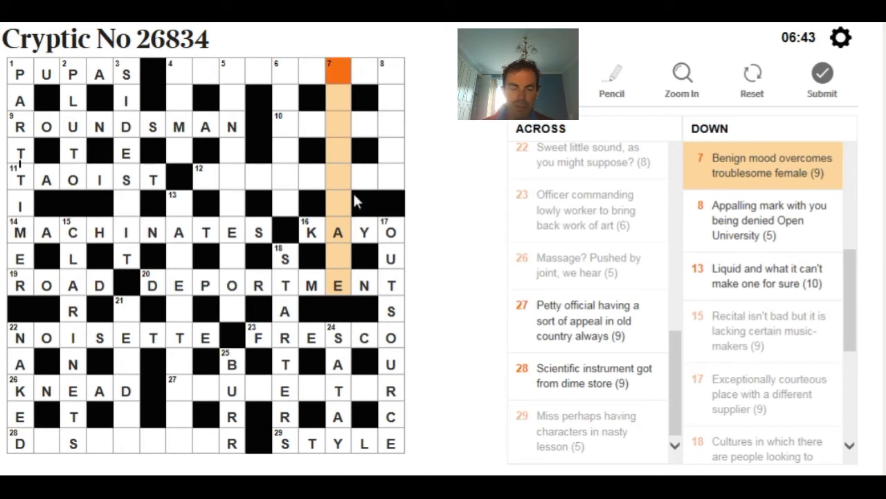
{"action": "left_click", "coordinate": [364, 131]}
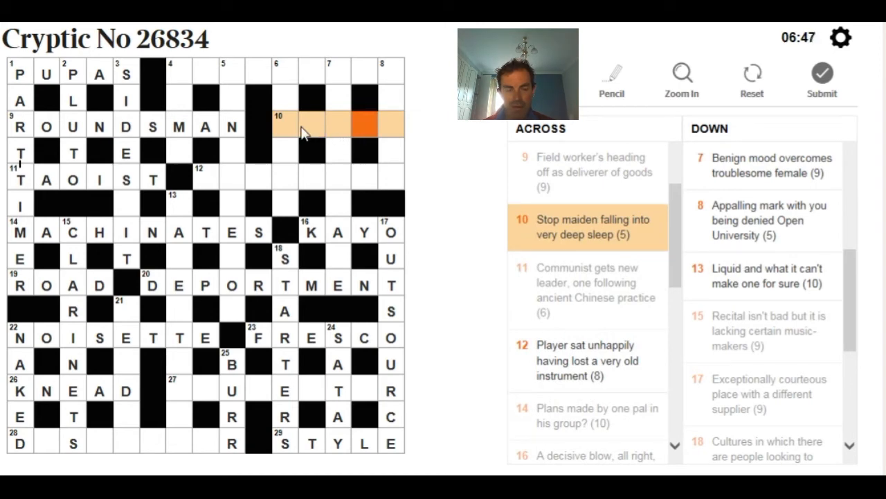
- Enter COMMA at 10 Across and SCARY at 8 Down
{"action": "left_click", "coordinate": [275, 135]}
{"action": "type", "text": "CO"}
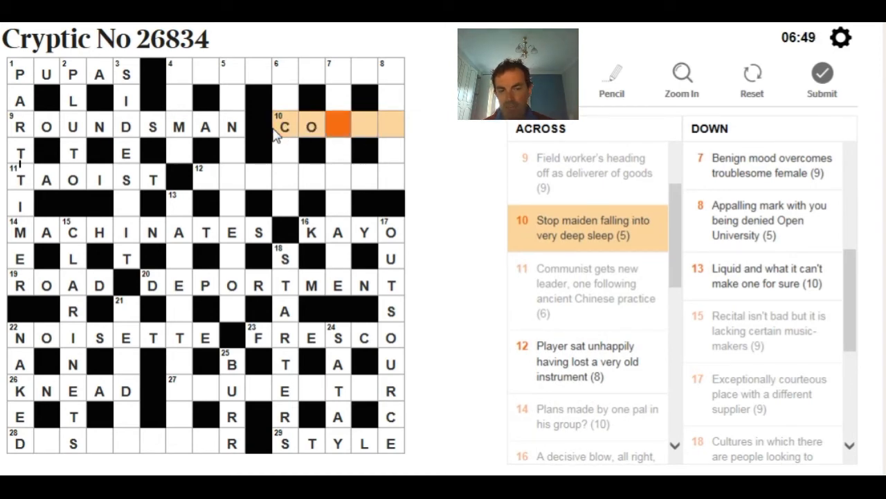
{"action": "type", "text": "MMA"}
{"action": "left_click", "coordinate": [398, 83]}
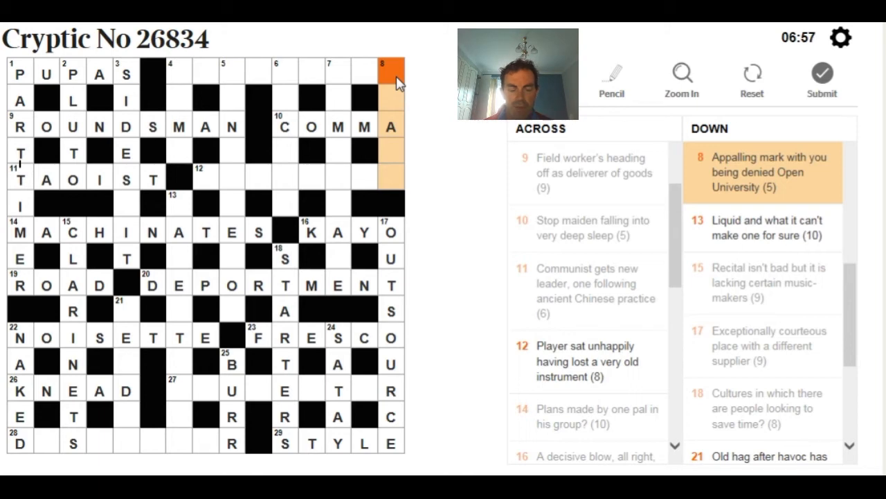
{"action": "left_click", "coordinate": [393, 178]}
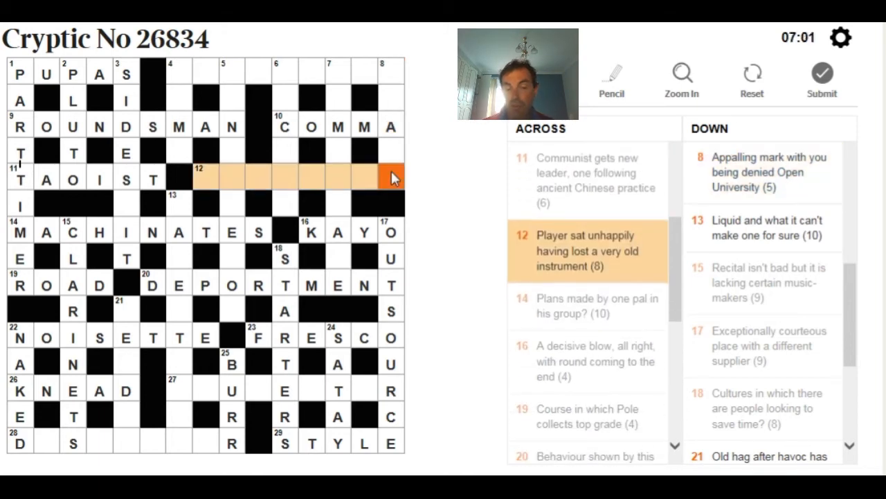
{"action": "left_click", "coordinate": [392, 81]}
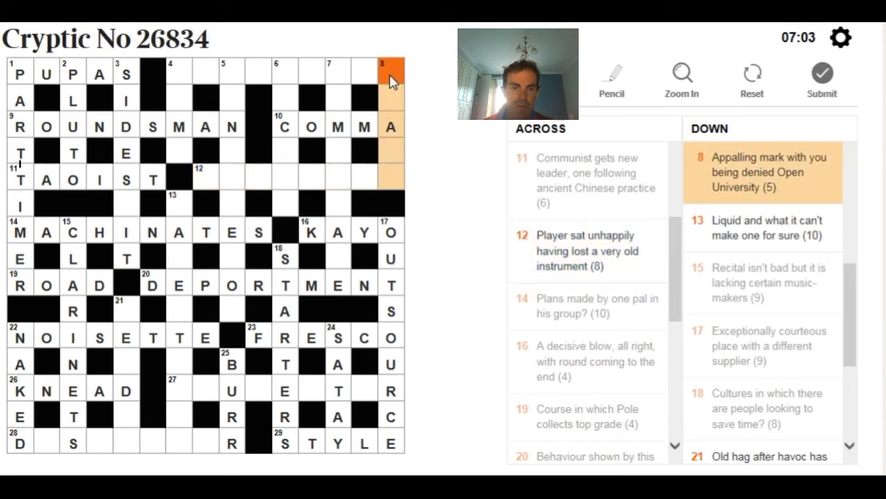
{"action": "type", "text": "scary"}
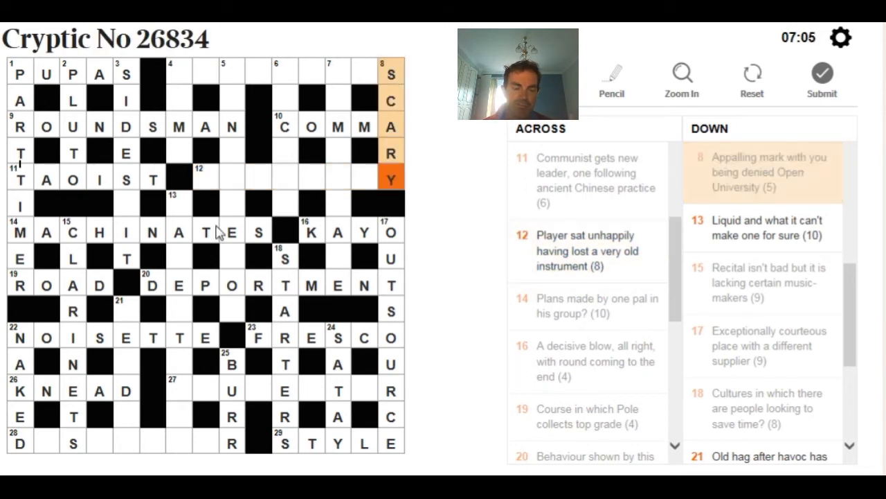
- Fill 12 Across with PSALTERY, glance at 21 Down and bring up 28 Across
{"action": "left_click", "coordinate": [213, 177]}
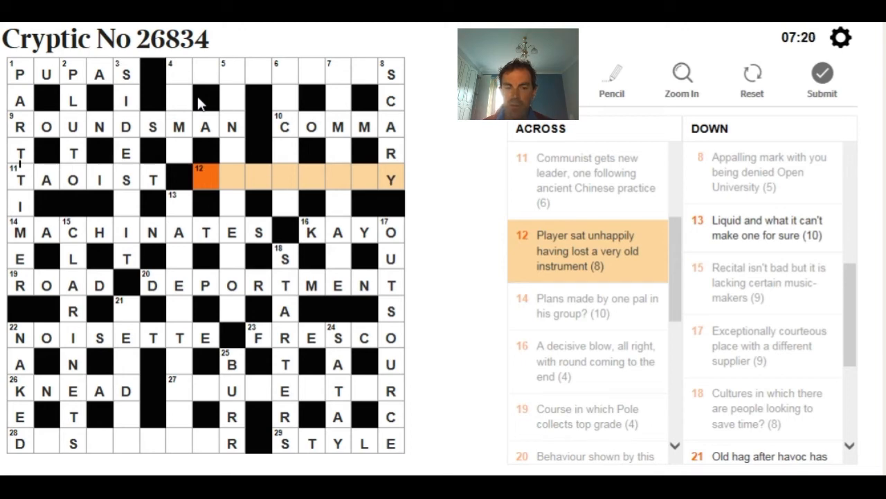
{"action": "type", "text": "PSALTER"}
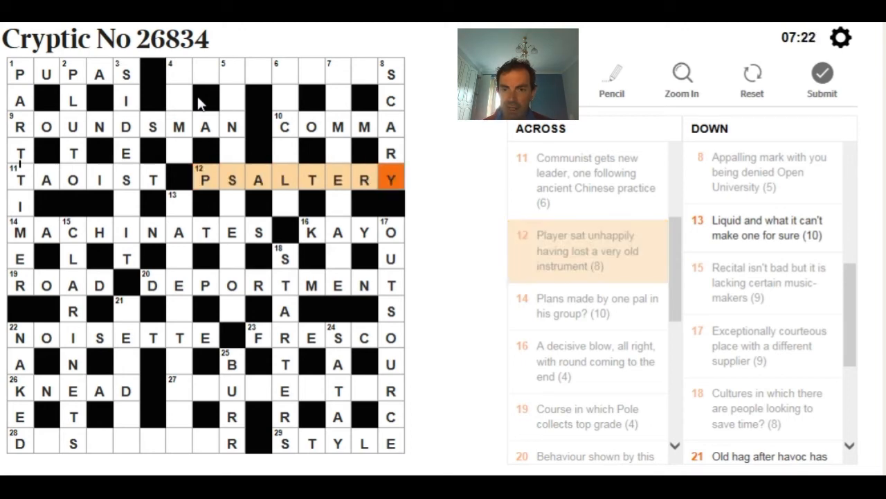
{"action": "left_click", "coordinate": [128, 313]}
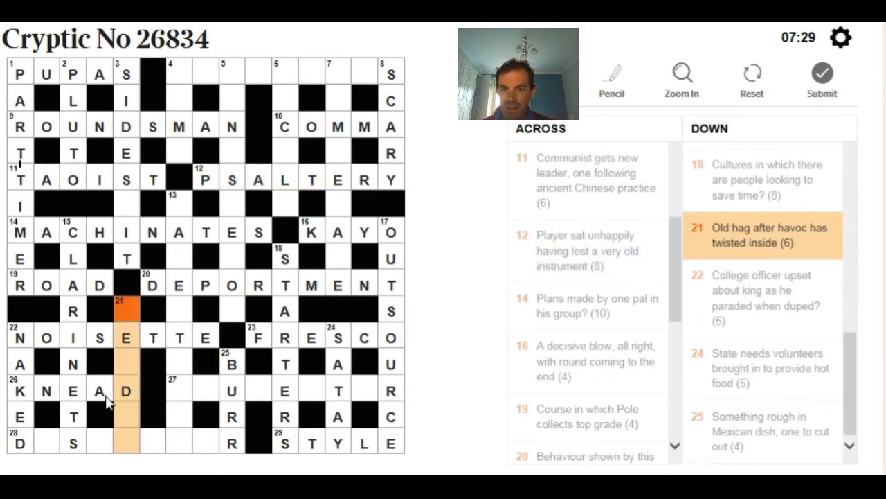
{"action": "left_click", "coordinate": [51, 443]}
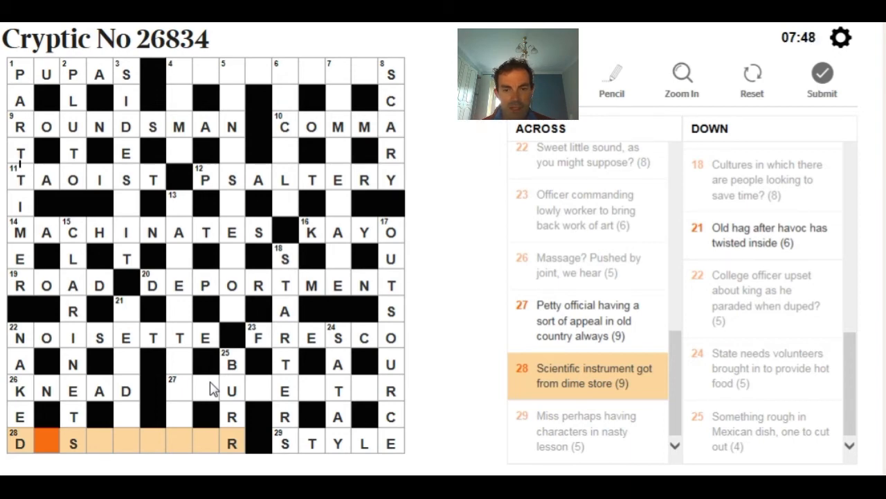
- Fill the gaps in 28 Across with METE and OI to make DOSIMETER, then switch to 21 Down
{"action": "left_click", "coordinate": [133, 443]}
{"action": "type", "text": "me"}
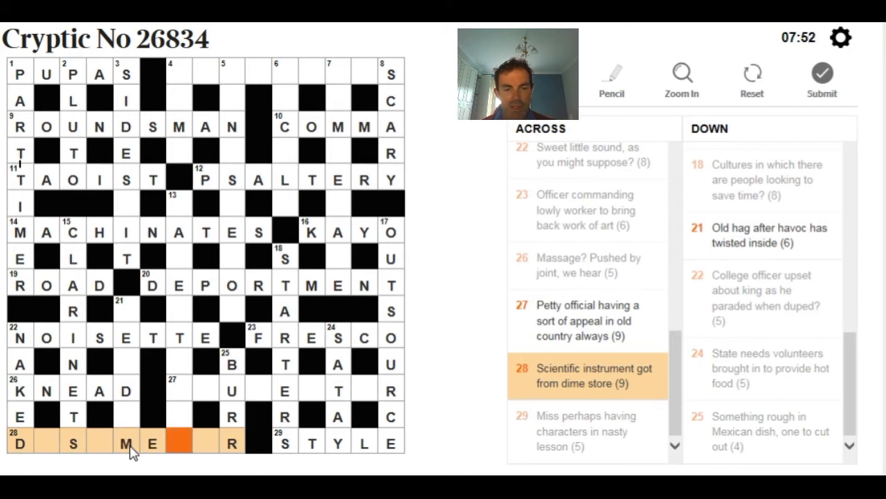
{"action": "type", "text": "te"}
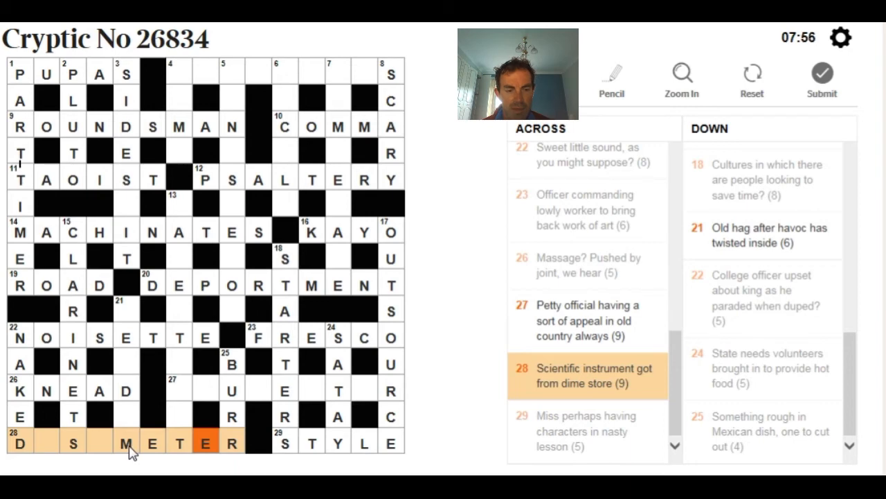
{"action": "left_click", "coordinate": [47, 443]}
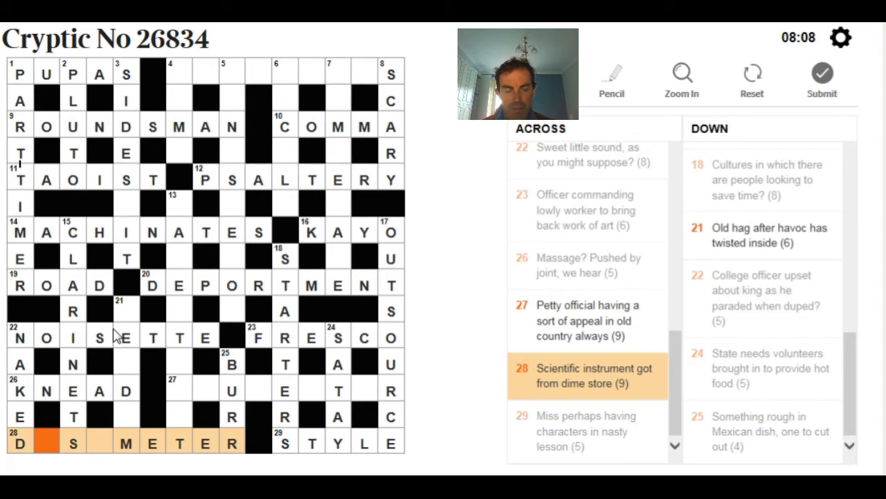
{"action": "type", "text": "OSI"}
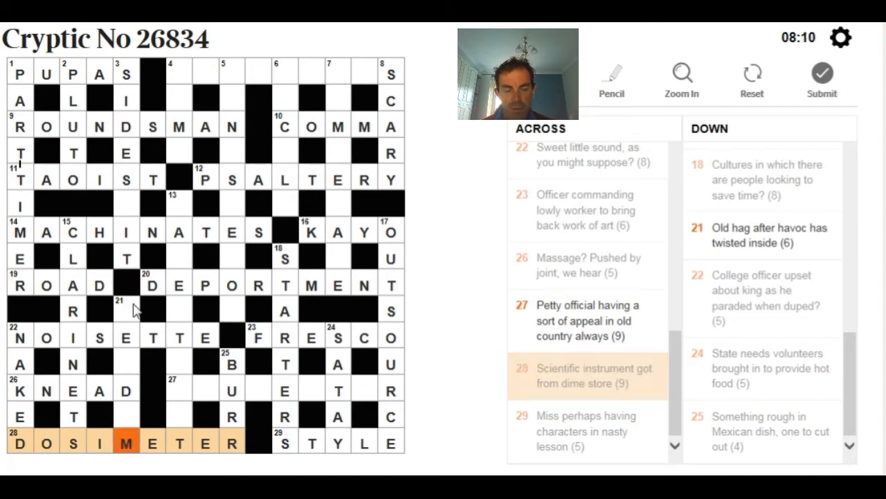
{"action": "left_click", "coordinate": [135, 310]}
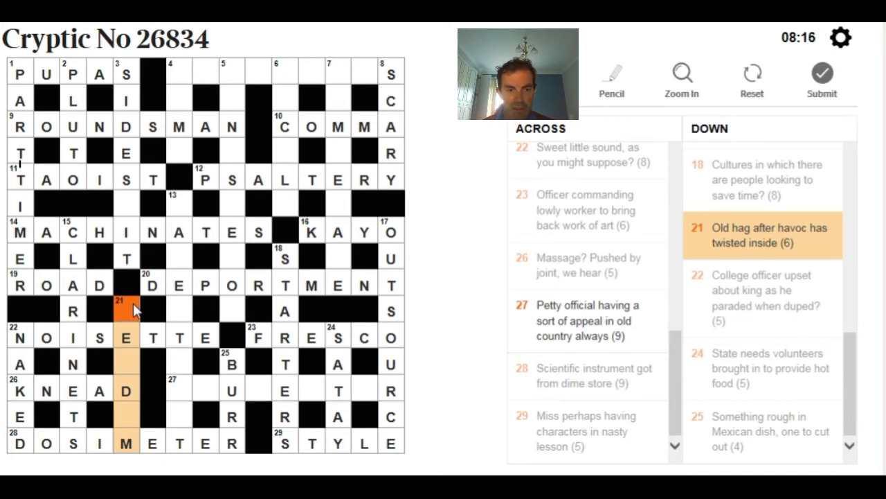
{"action": "type", "text": "bla"}
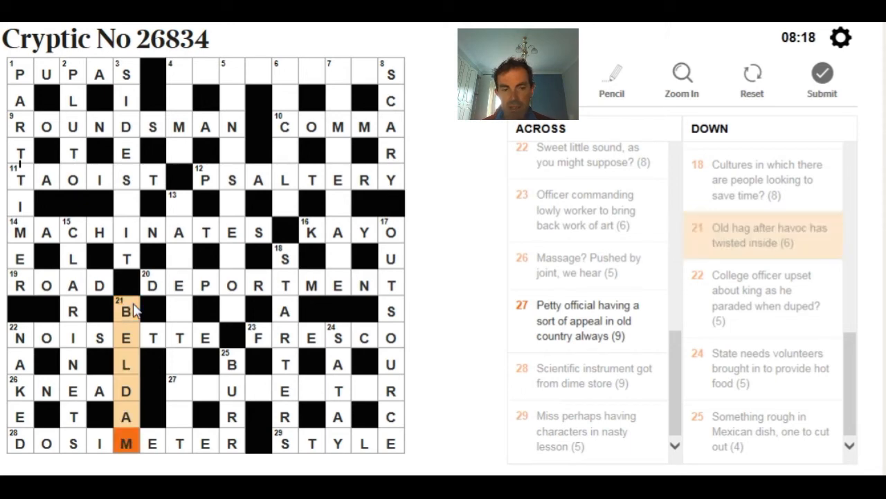
- Complete BELDAM at 21 Down and move to the 13 Down entry
{"action": "left_click", "coordinate": [178, 205]}
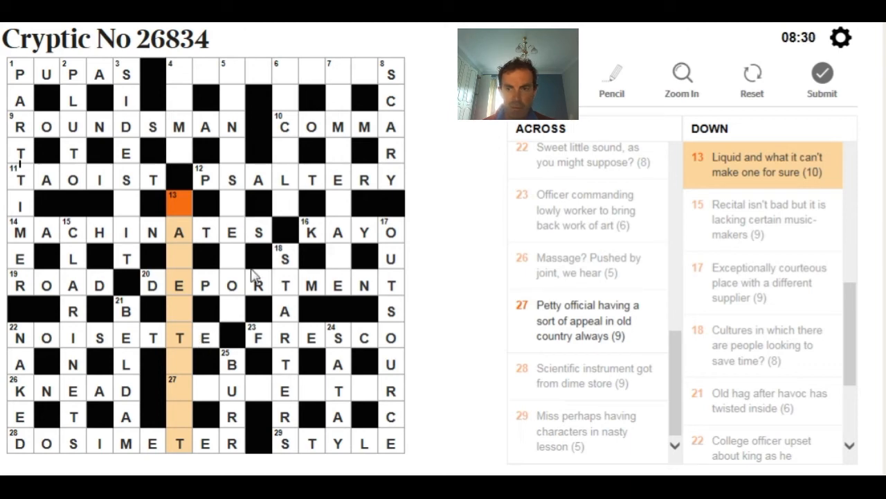
{"action": "left_click", "coordinate": [234, 95]}
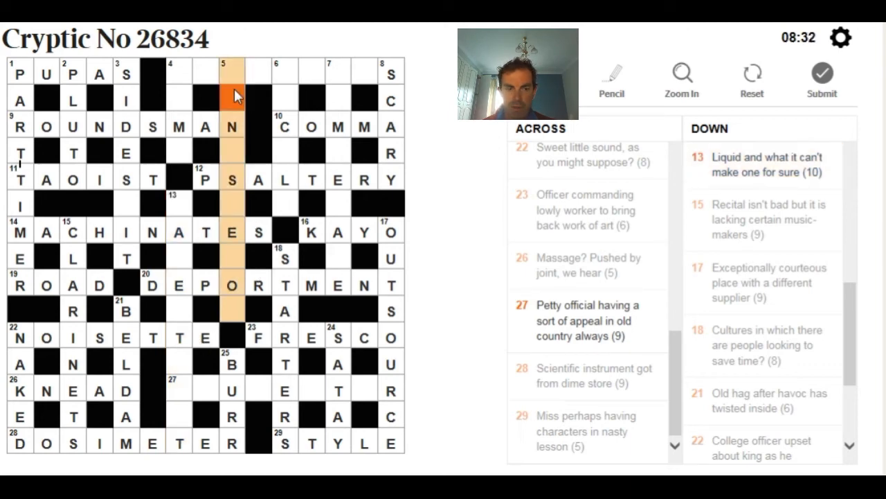
{"action": "left_click", "coordinate": [230, 68]}
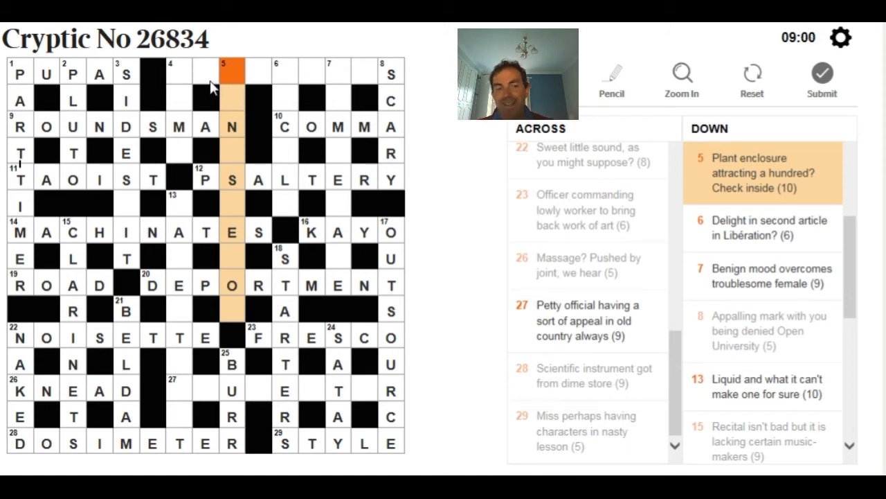
{"action": "left_click", "coordinate": [285, 71]}
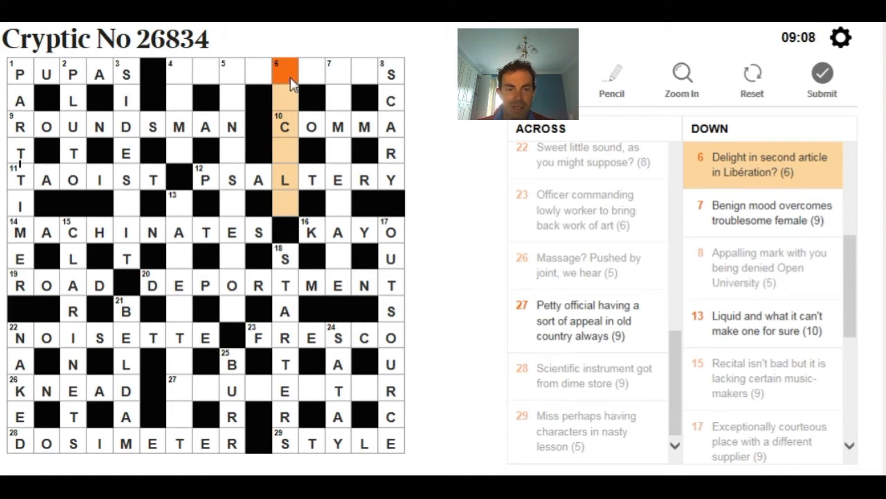
{"action": "type", "text": "tickle"}
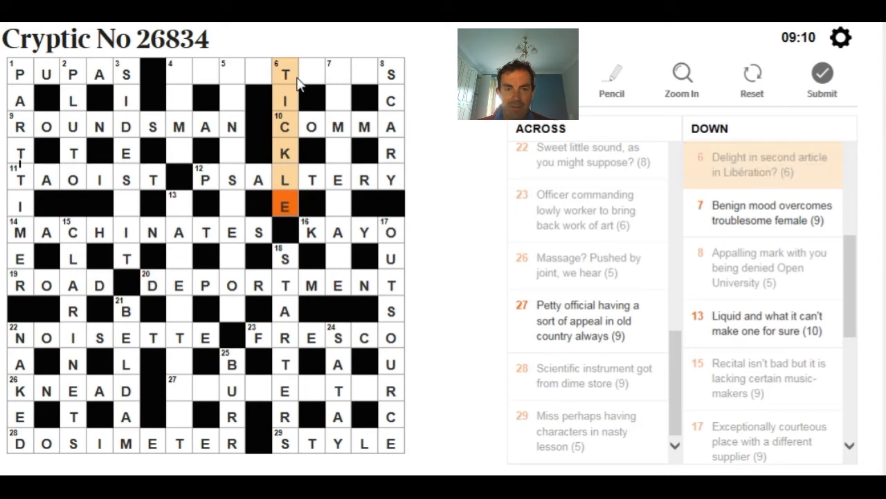
- Enter TICKLE at 6 Down and TEMPERATE at 7 Down, then select 4 Across
{"action": "left_click", "coordinate": [329, 74]}
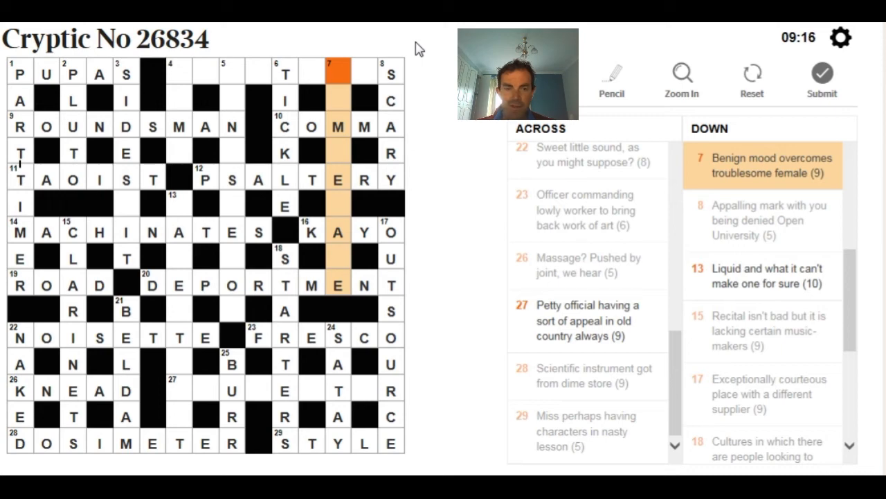
{"action": "type", "text": "tem"}
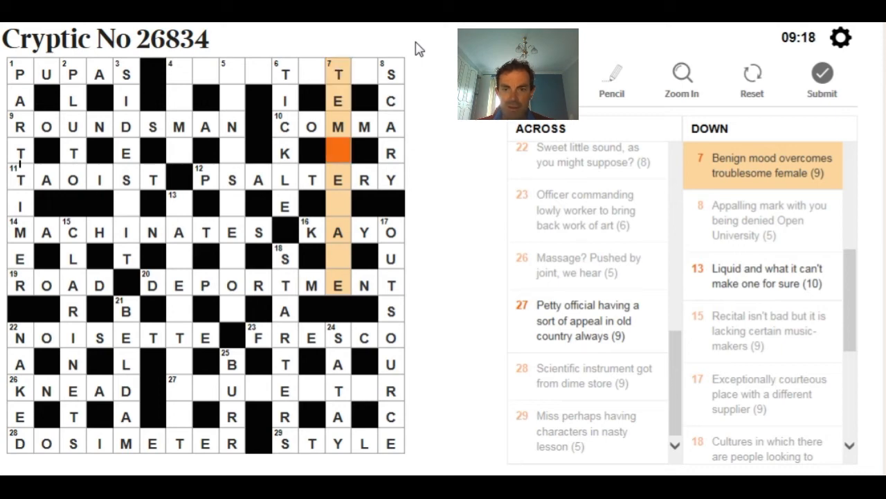
{"action": "type", "text": "perat"}
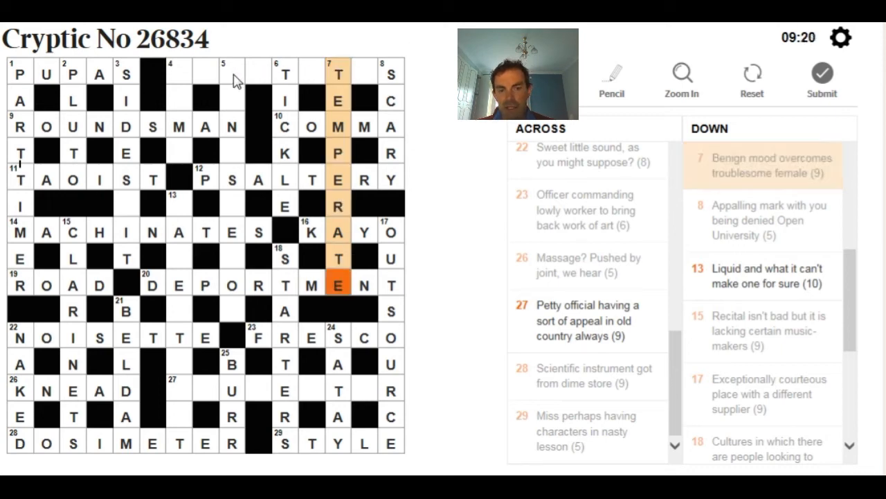
{"action": "left_click", "coordinate": [205, 81]}
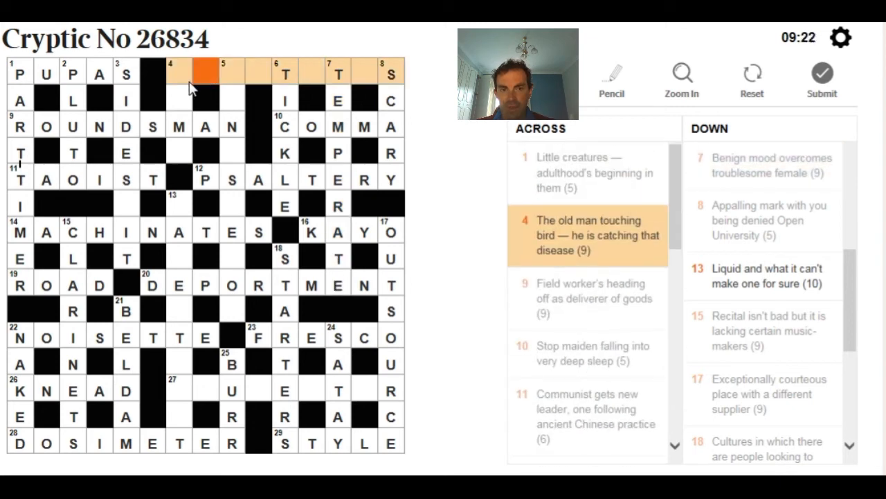
- Fill 4 Across as HEPATITIS, adding the missing I and the HEPA opening after checking 4 Down
{"action": "left_click", "coordinate": [190, 81]}
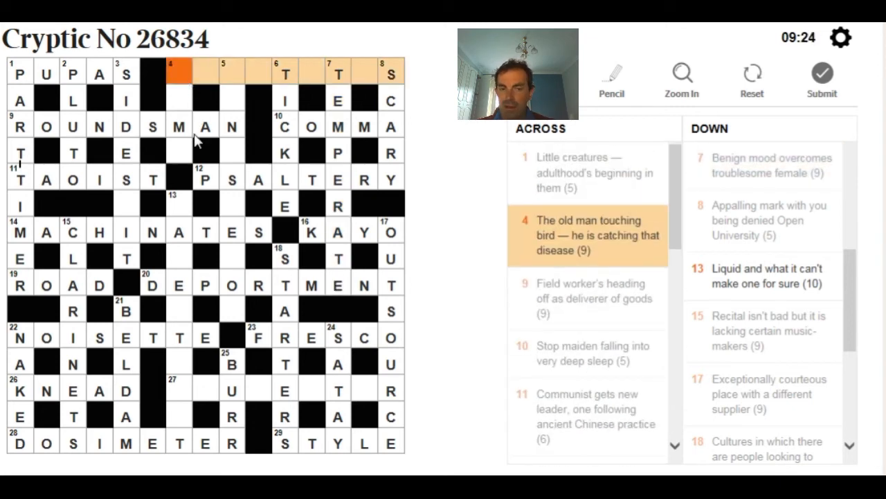
{"action": "left_click", "coordinate": [315, 78]}
{"action": "type", "text": "ii"}
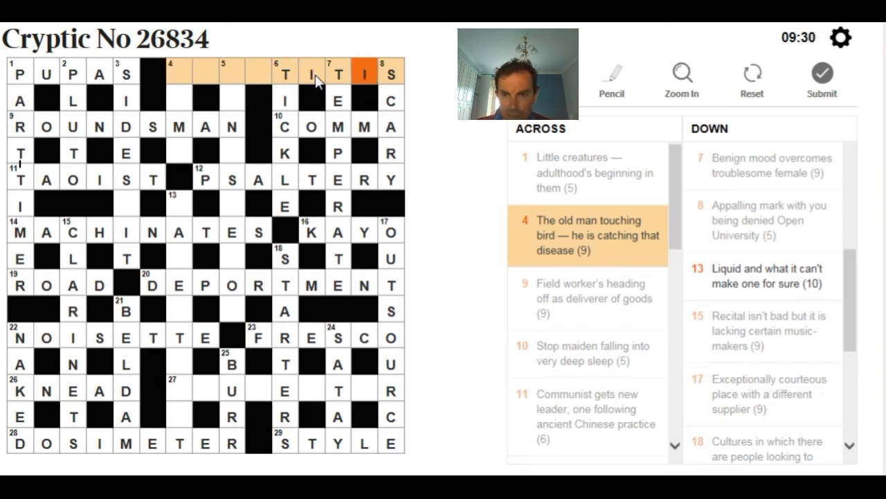
{"action": "left_click", "coordinate": [195, 74]}
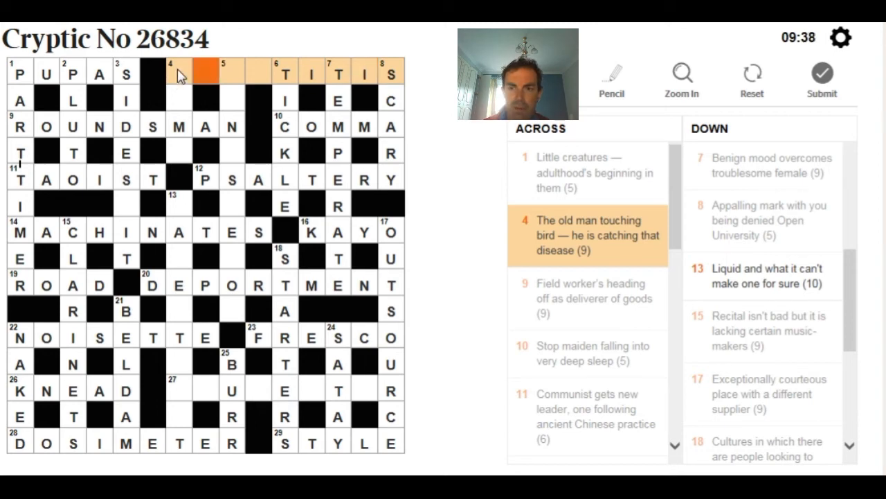
{"action": "left_click", "coordinate": [178, 69]}
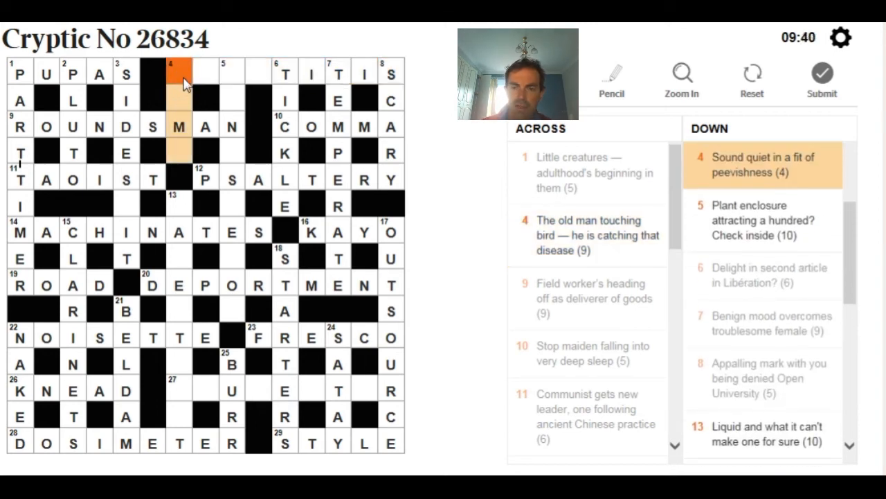
{"action": "left_click", "coordinate": [185, 79]}
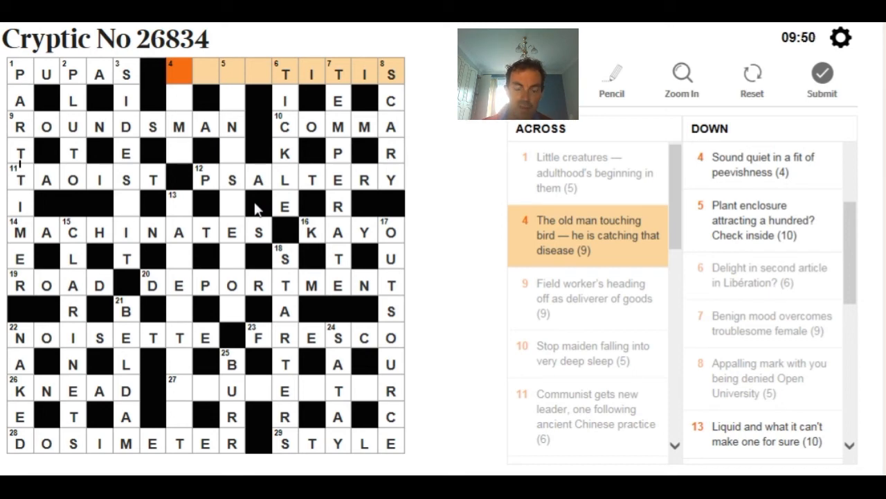
{"action": "type", "text": "HEPA"}
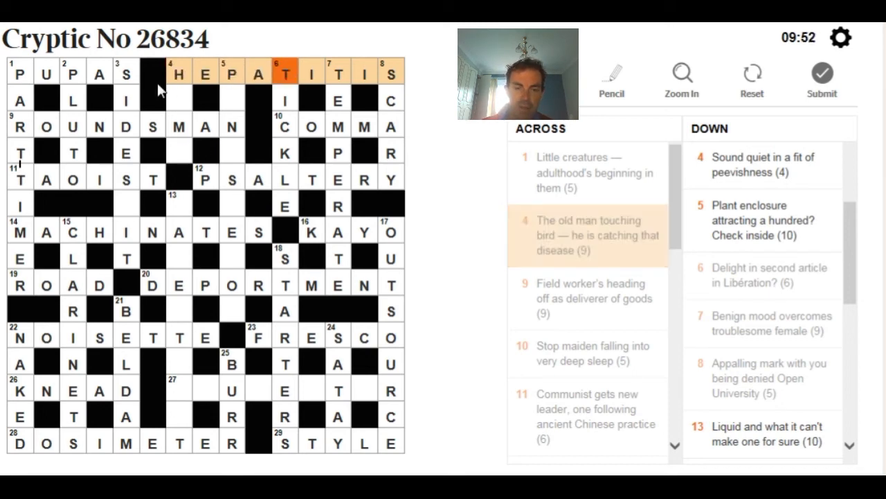
- Enter 4 Down as HUMP with UP, then leave 5 Down as the active entry
{"action": "left_click", "coordinate": [177, 103]}
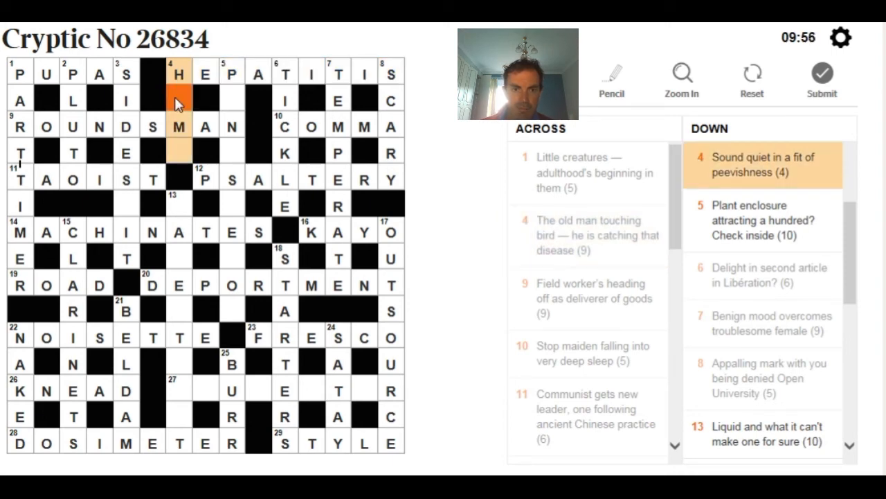
{"action": "type", "text": "UM"}
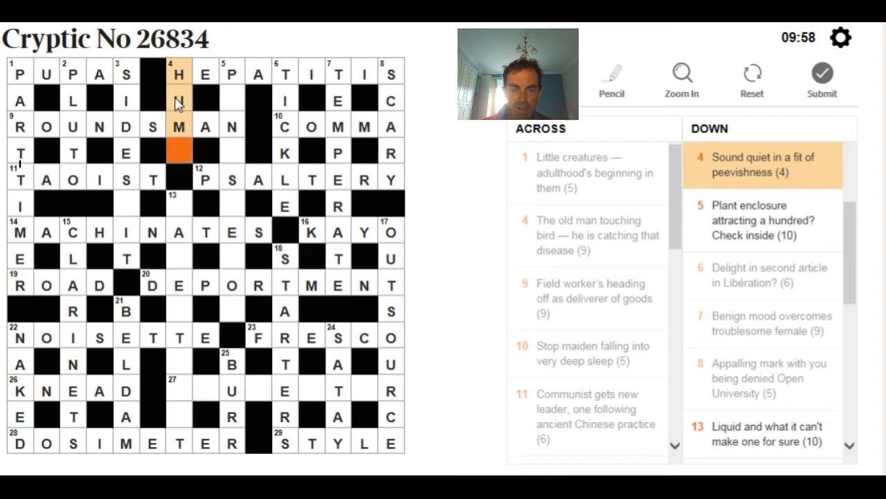
{"action": "type", "text": "P"}
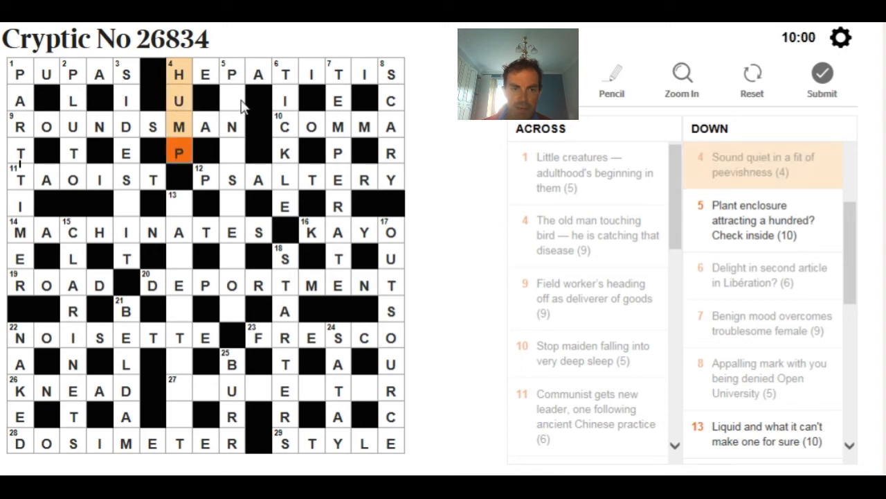
{"action": "left_click", "coordinate": [242, 105]}
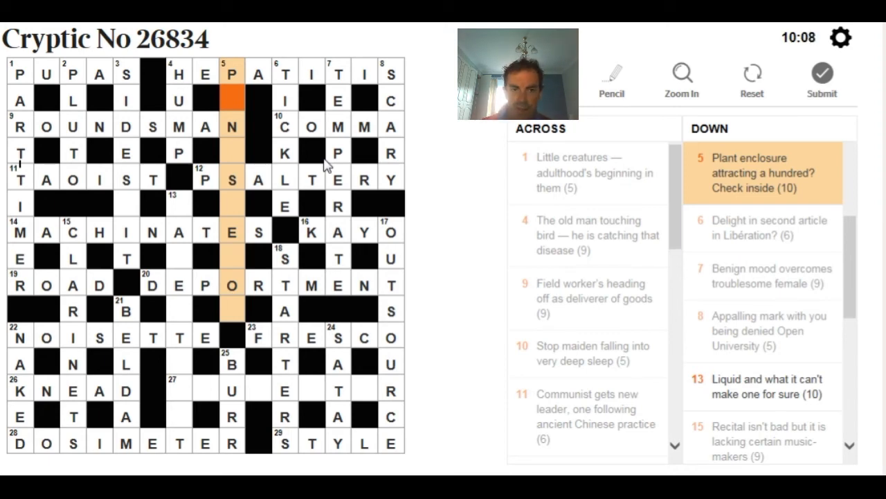
{"action": "type", "text": "E"}
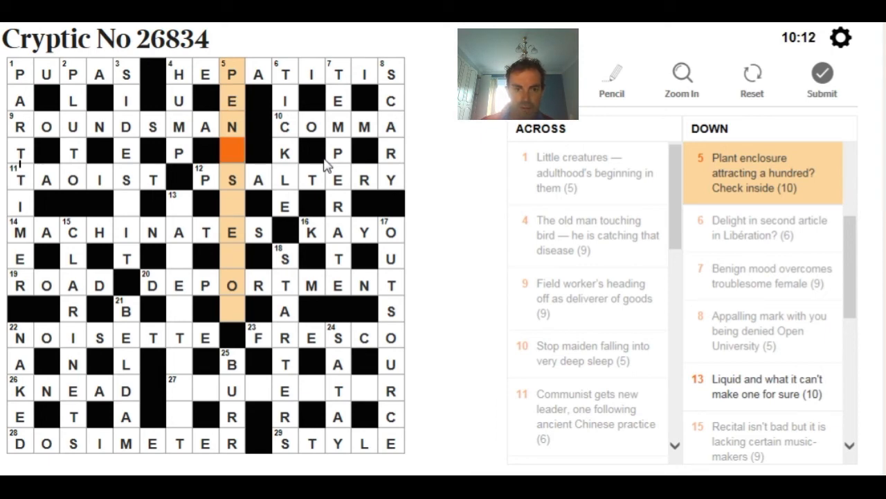
- Fill the blank squares of 5 Down with E, T, M, T and N so it reads PENTSTEMON
{"action": "left_click", "coordinate": [235, 202]}
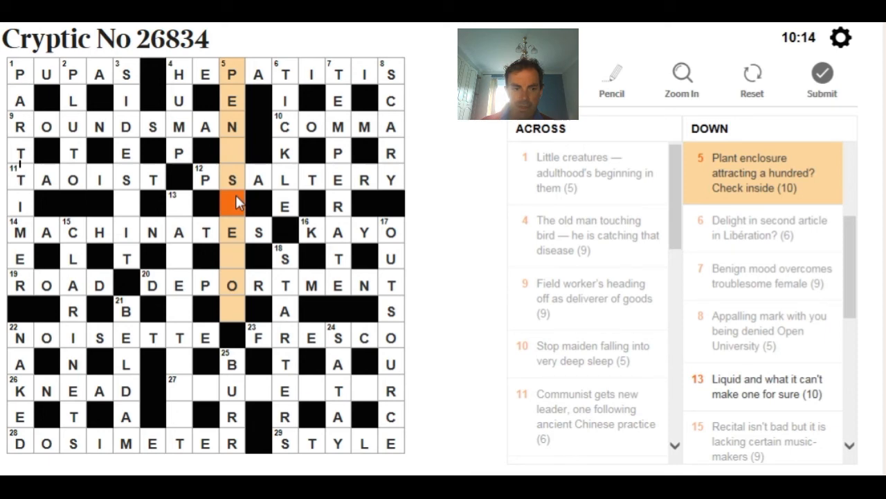
{"action": "type", "text": "TEM"}
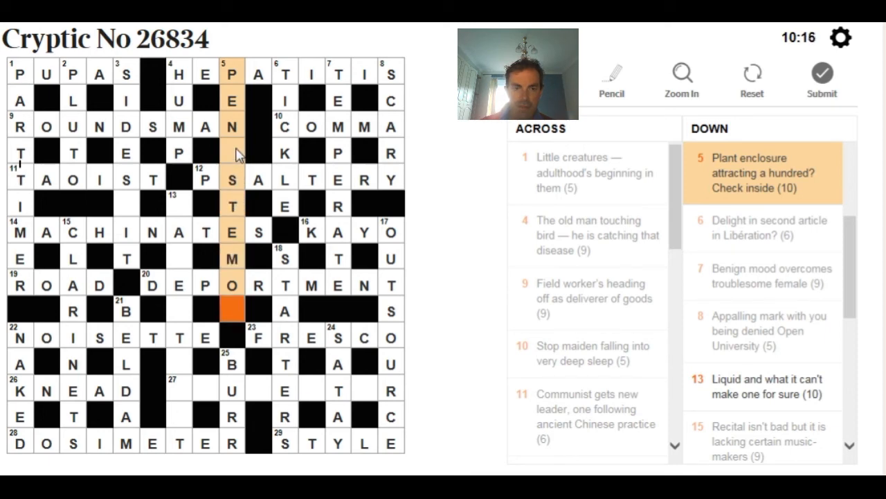
{"action": "left_click", "coordinate": [235, 154]}
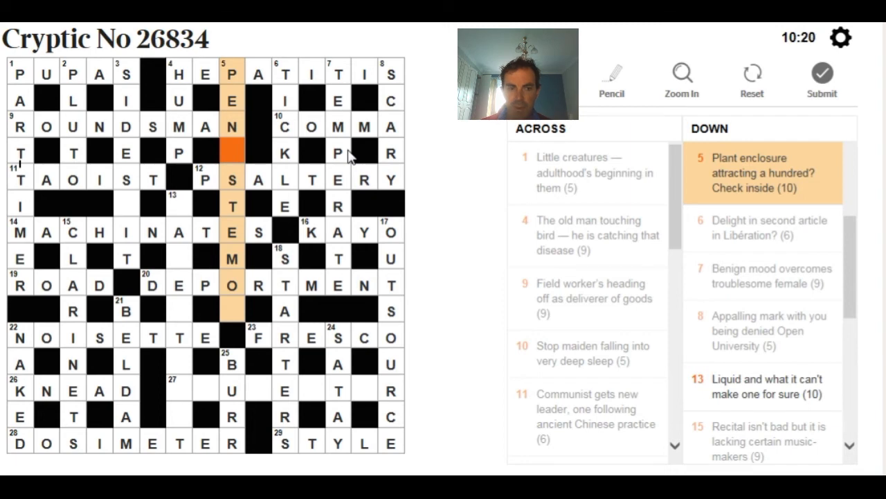
{"action": "left_click", "coordinate": [234, 315]}
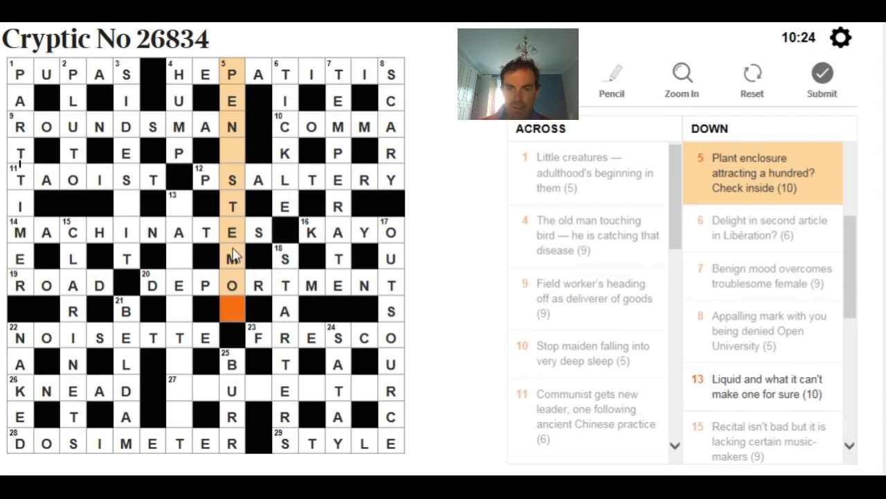
{"action": "left_click", "coordinate": [236, 158]}
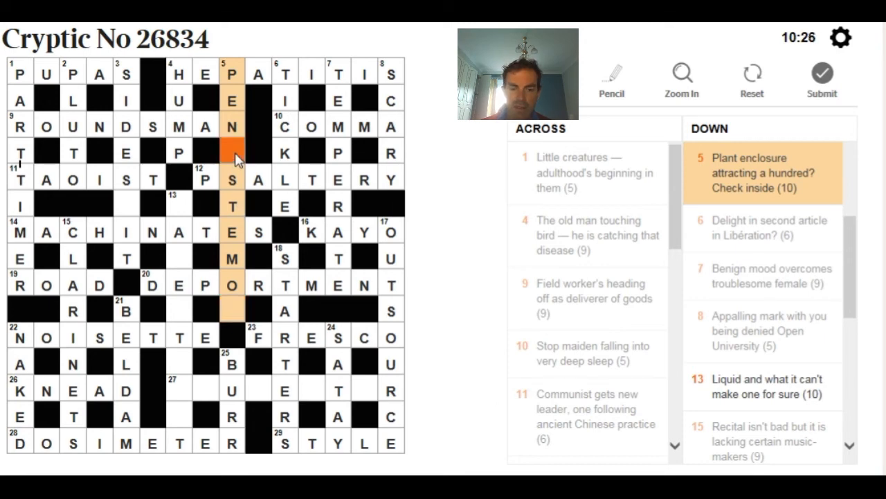
{"action": "type", "text": "T"}
{"action": "left_click", "coordinate": [224, 299]}
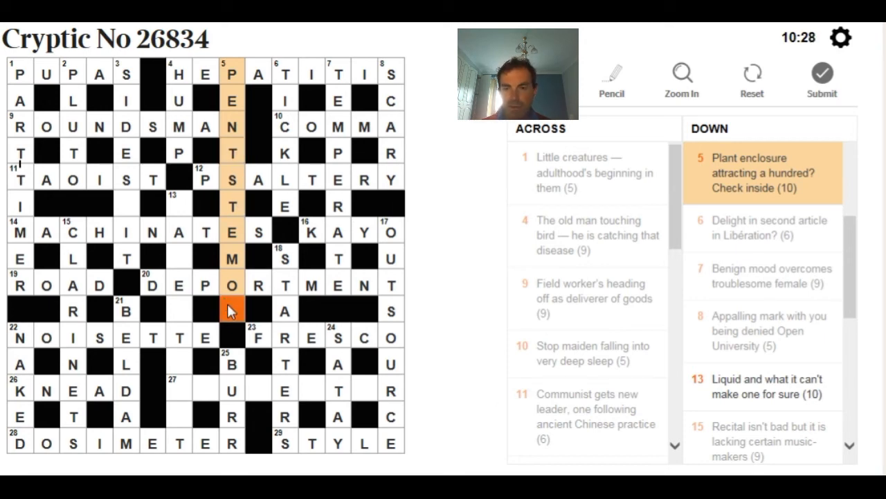
{"action": "type", "text": "N"}
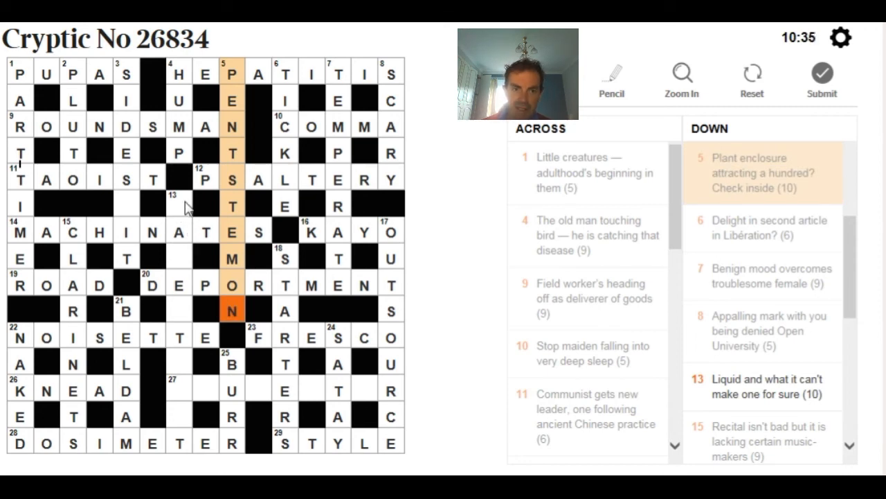
{"action": "left_click", "coordinate": [184, 205]}
- Select the blank square in 3 Down and erase the wrong final letter T
{"action": "left_click", "coordinate": [129, 201]}
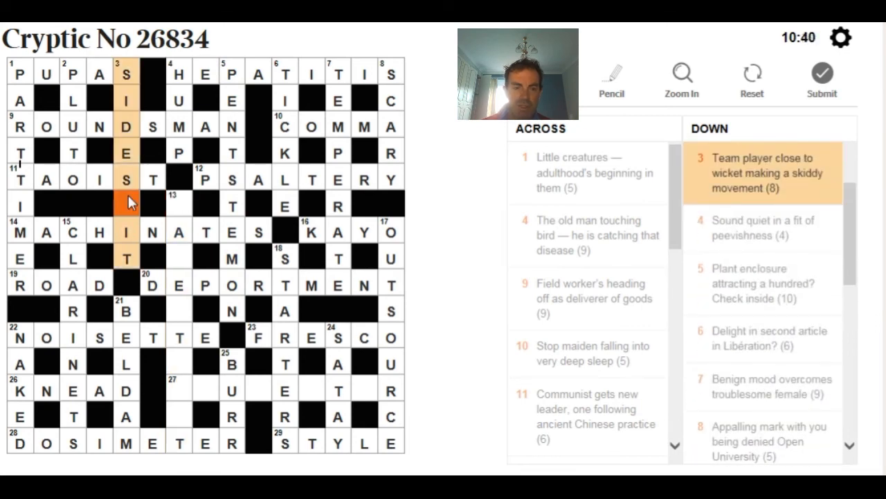
{"action": "type", "text": "li"}
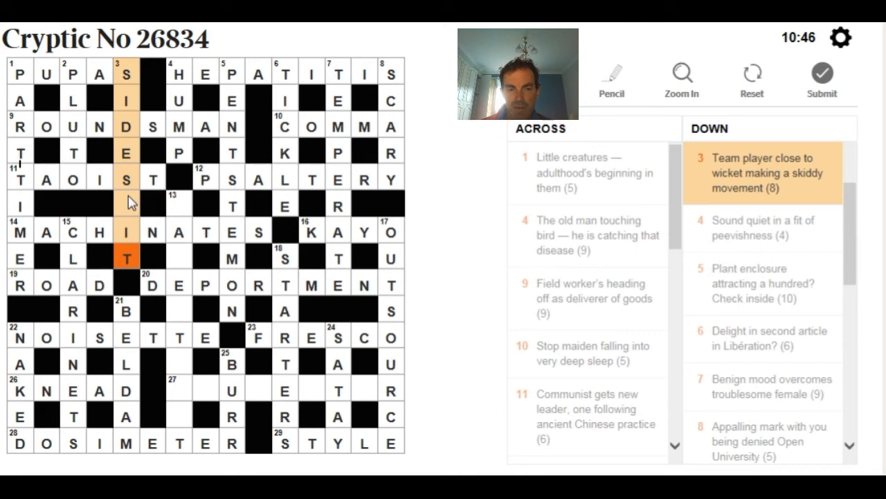
{"action": "left_click", "coordinate": [128, 202]}
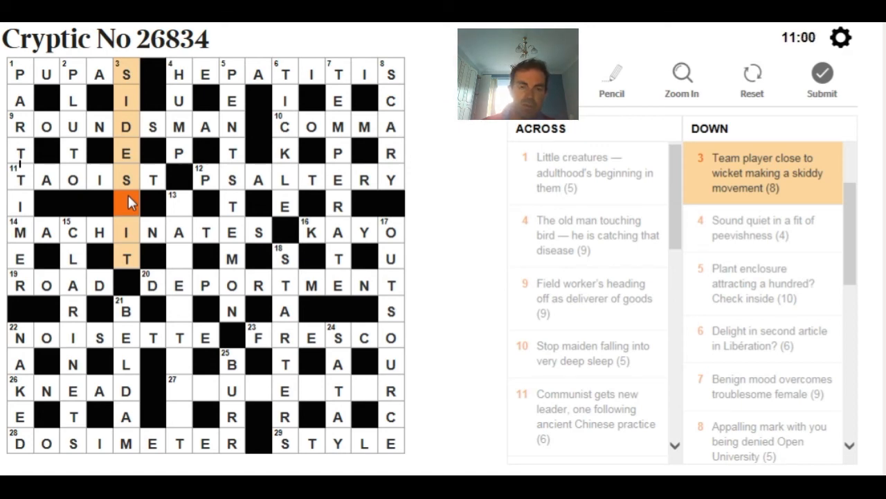
{"action": "key", "text": "Down"}
{"action": "key", "text": "Down"}
{"action": "key", "text": "BackSpace"}
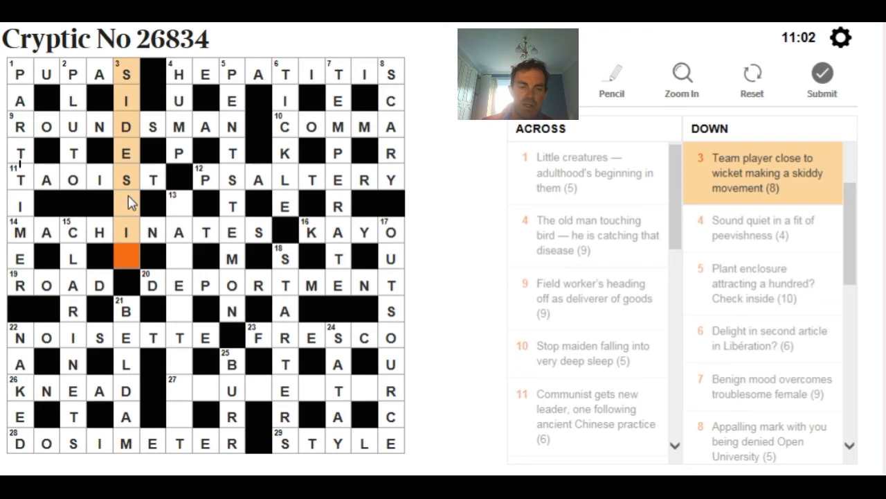
- Step through 3 Down and enter LIP so the entry reads SIDESLIP, then select 13 Down
{"action": "key", "text": "Up"}
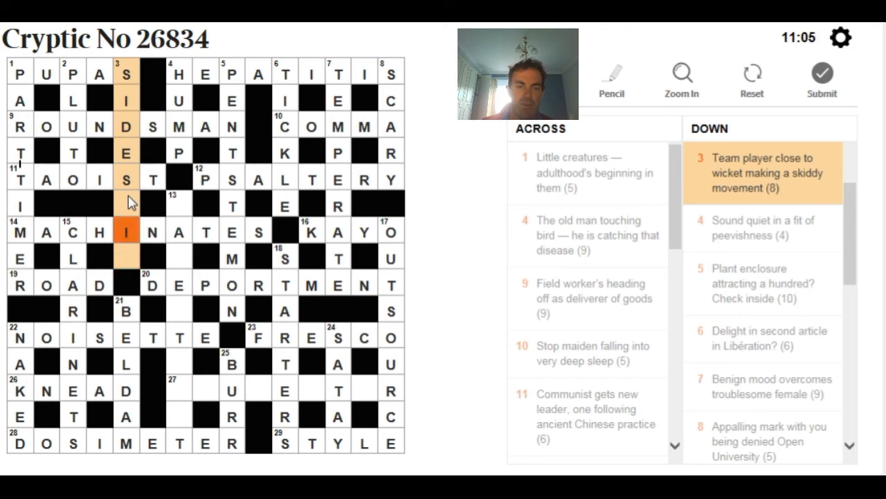
{"action": "key", "text": "Up"}
{"action": "key", "text": "Down"}
{"action": "key", "text": "Up"}
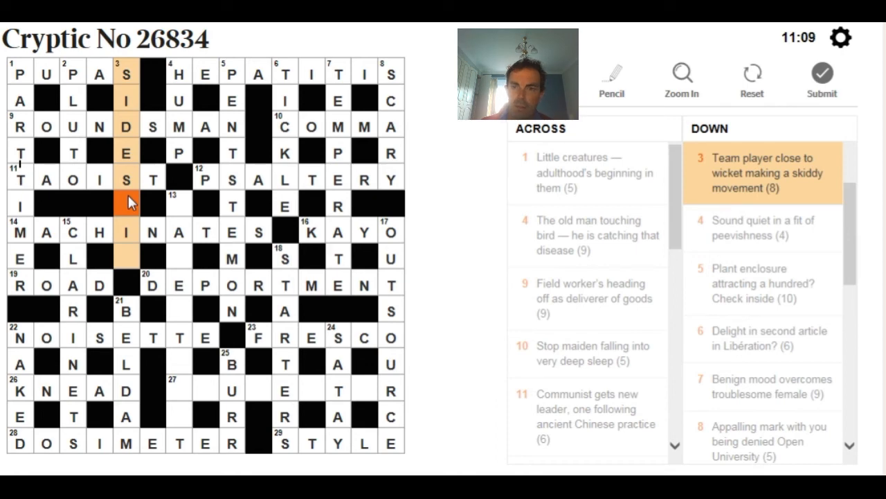
{"action": "key", "text": "Up"}
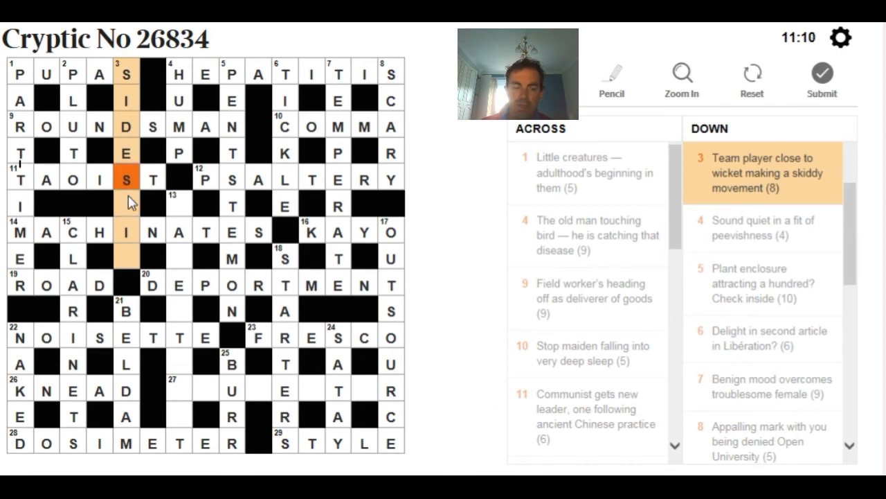
{"action": "key", "text": "Up"}
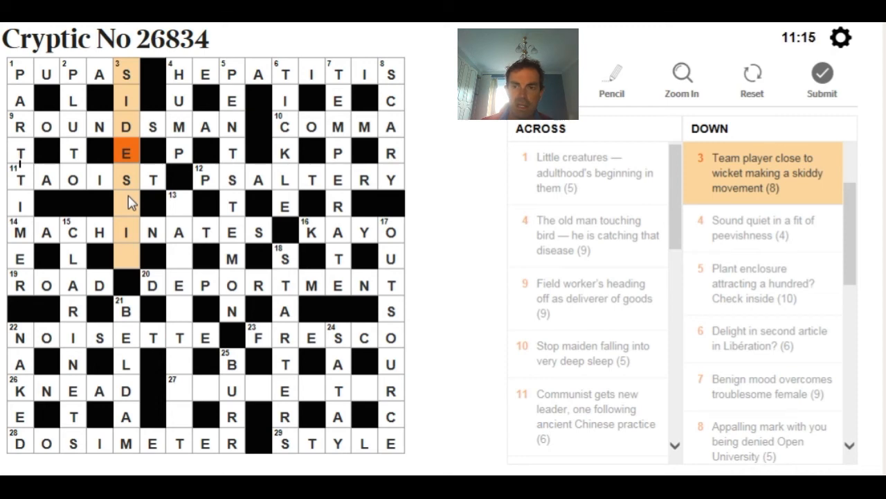
{"action": "key", "text": "Down"}
{"action": "key", "text": "Down"}
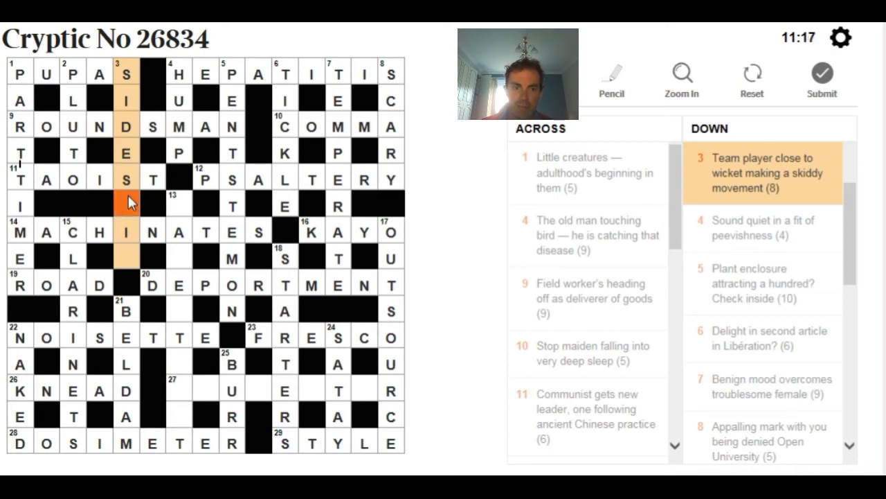
{"action": "type", "text": "LIP"}
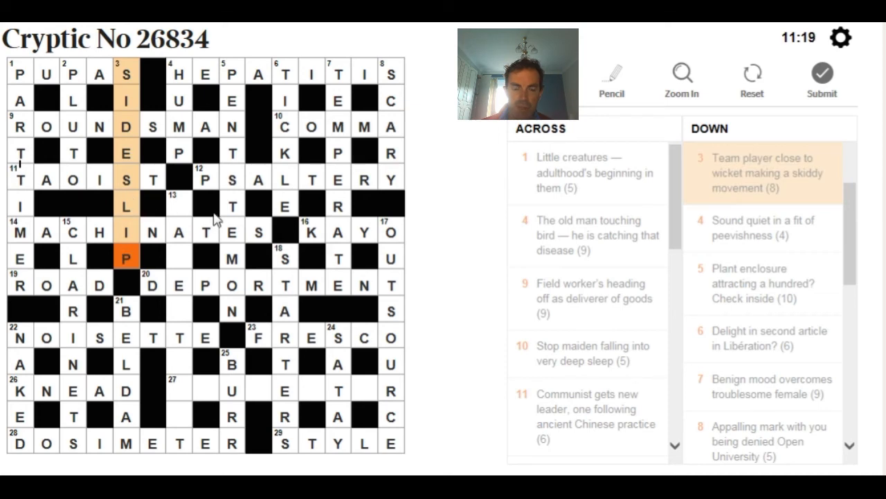
{"action": "left_click", "coordinate": [184, 212]}
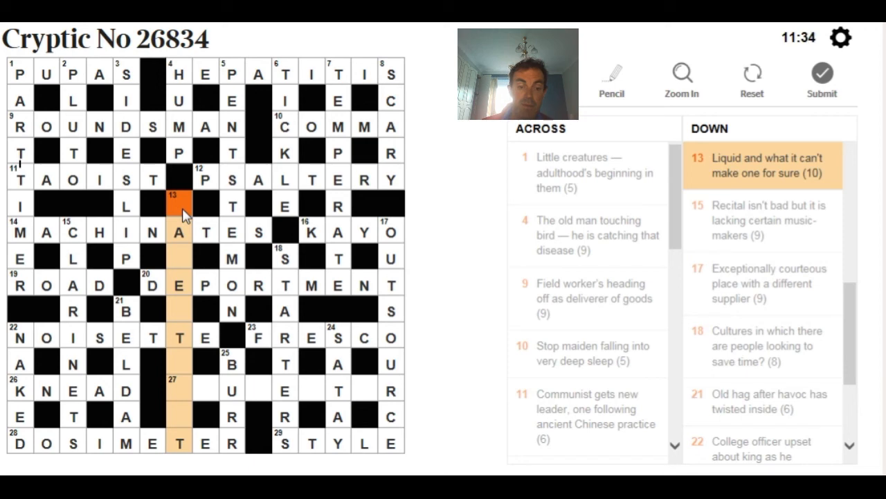
{"action": "type", "text": "wrre"}
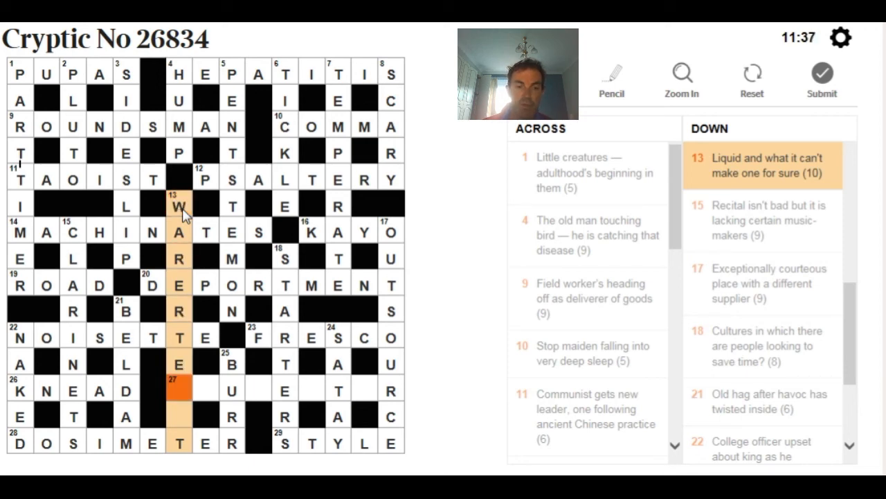
- Correct 13 Down to WATERTIGHT by erasing the wrong E and fixing the misplaced R, leaving 27 Across active
{"action": "key", "text": "BackSpace"}
{"action": "type", "text": "ig"}
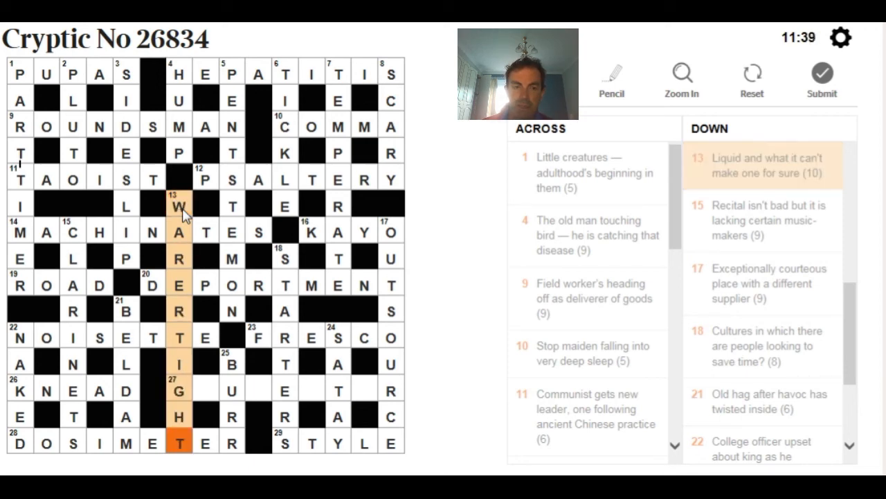
{"action": "type", "text": "h"}
{"action": "left_click", "coordinate": [184, 256]}
{"action": "type", "text": "t"}
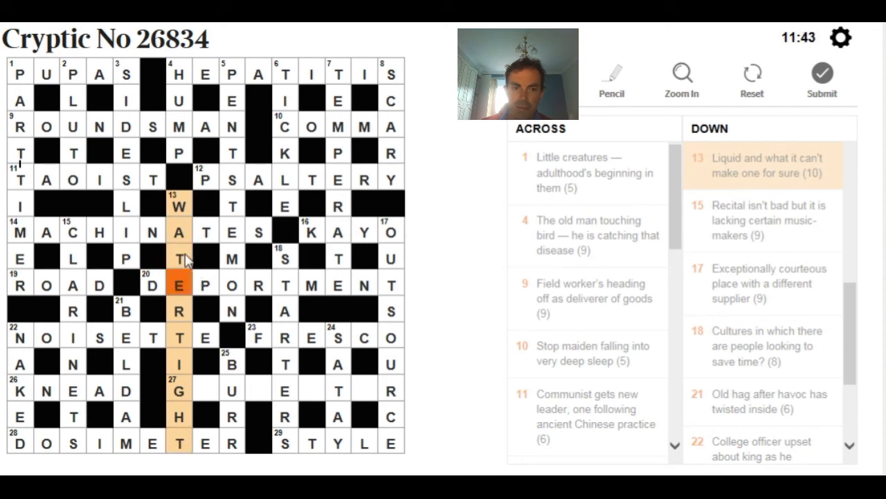
{"action": "left_click", "coordinate": [211, 392]}
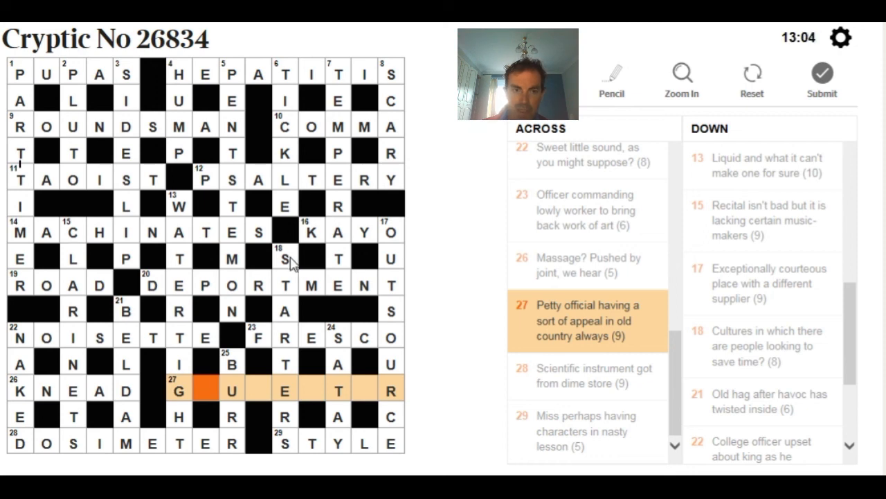
{"action": "left_click", "coordinate": [291, 262]}
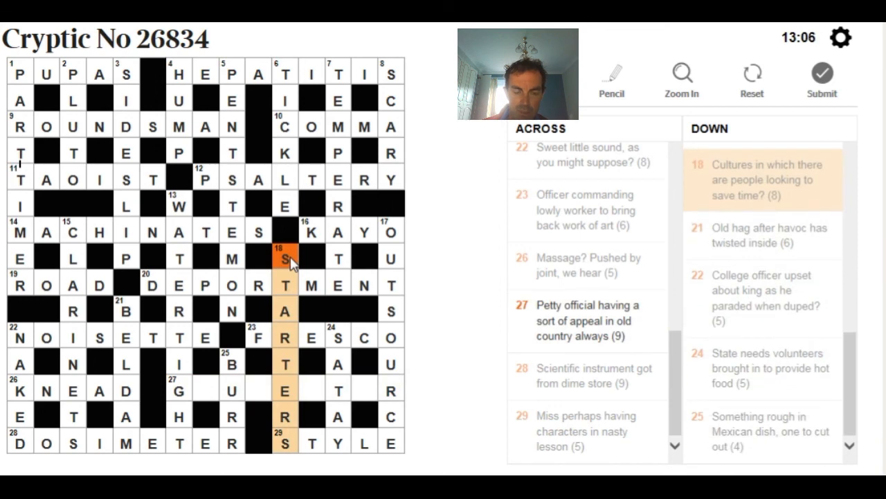